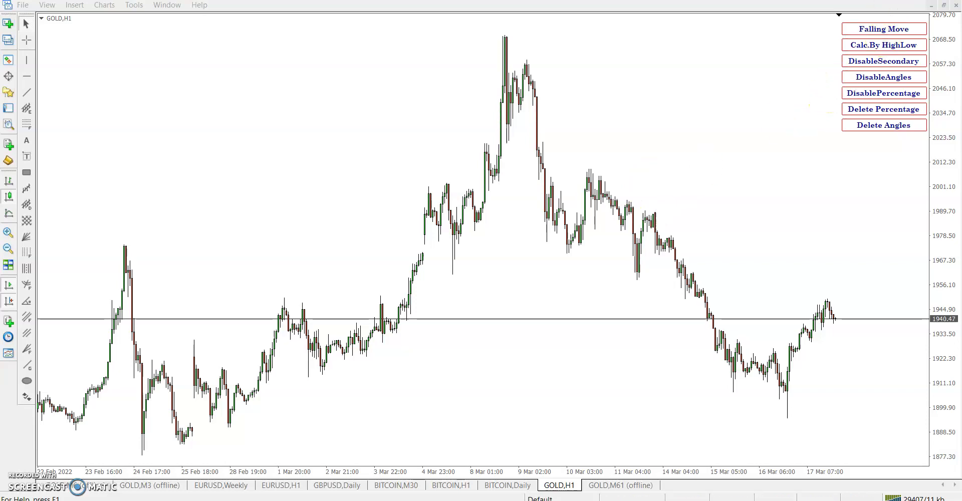
{"action": "left_click", "coordinate": [931, 5]}
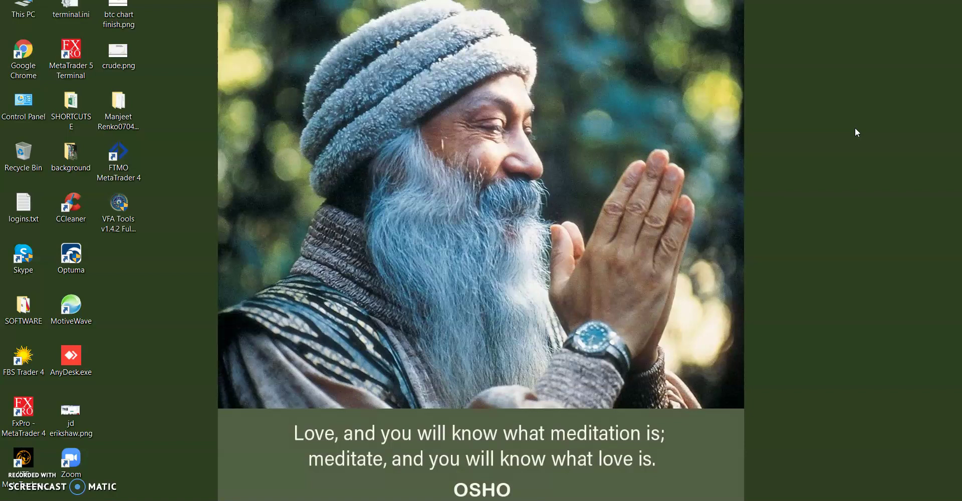
{"action": "mouse_move", "coordinate": [216, 498]}
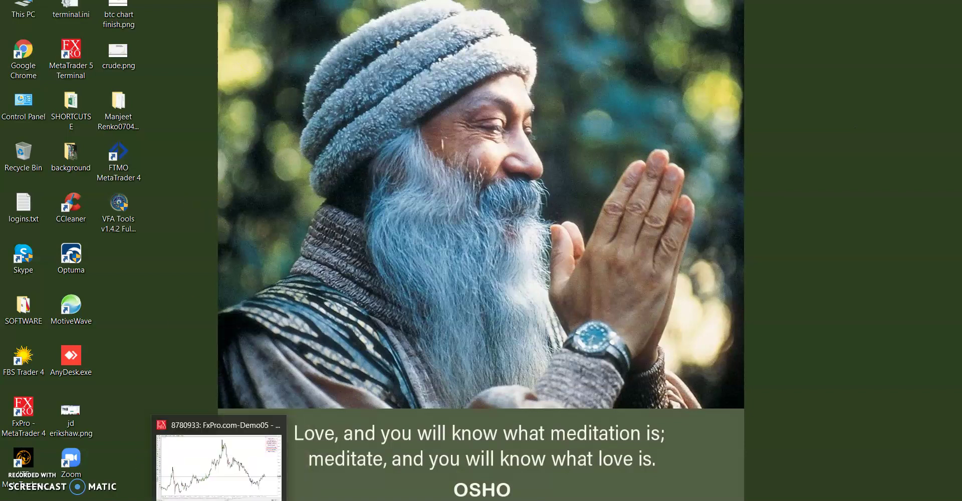
{"action": "left_click", "coordinate": [219, 466]}
Open the properties of the GannAngles and PricePercentageNGann indicator on the GOLD,H1 chart and read its About information.
{"action": "right_click", "coordinate": [665, 79]}
{"action": "left_click", "coordinate": [710, 147]}
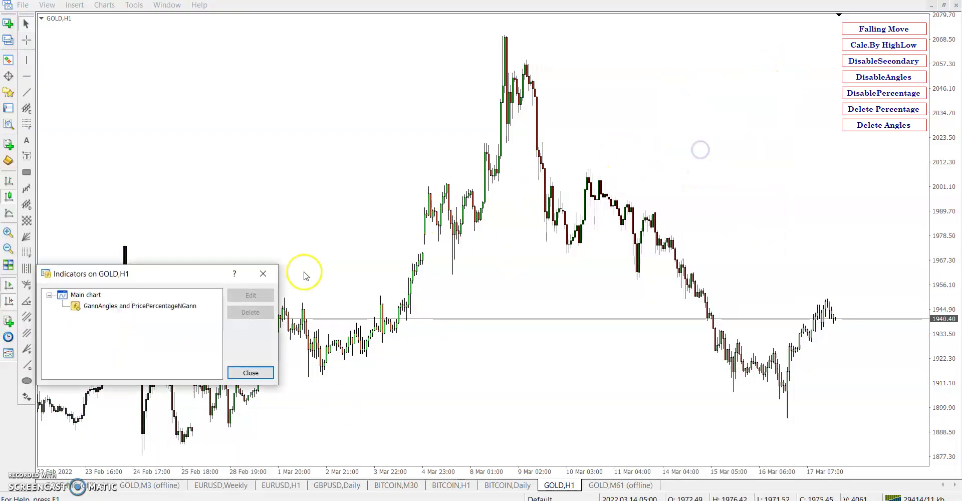
{"action": "double_click", "coordinate": [183, 302]}
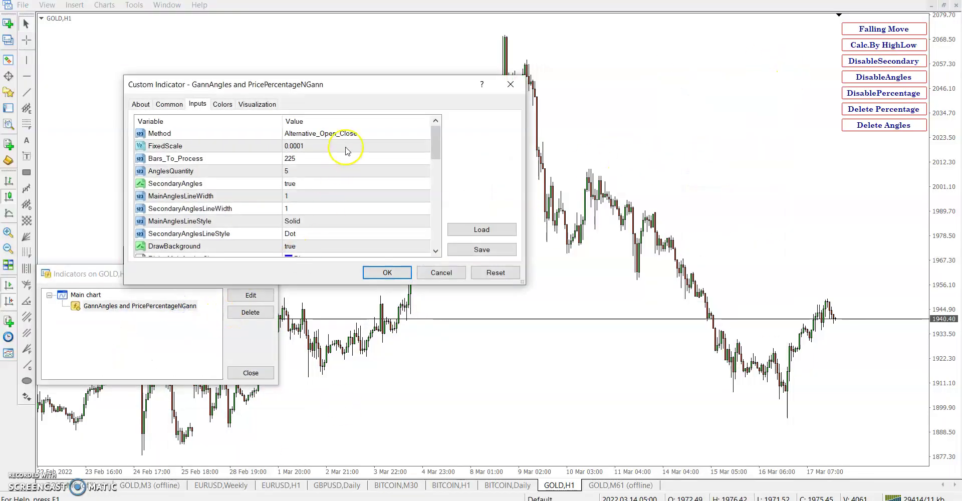
{"action": "left_click", "coordinate": [141, 103]}
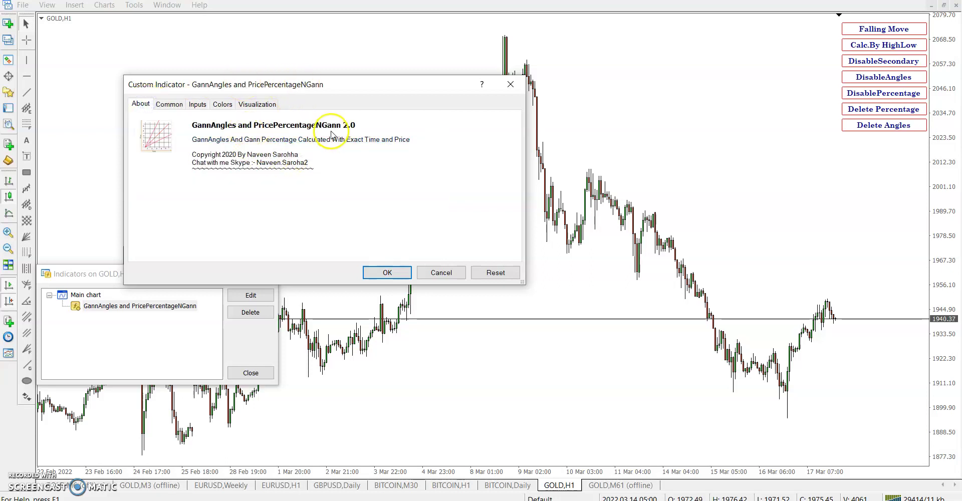
{"action": "left_click", "coordinate": [435, 274]}
{"action": "left_click", "coordinate": [269, 273]}
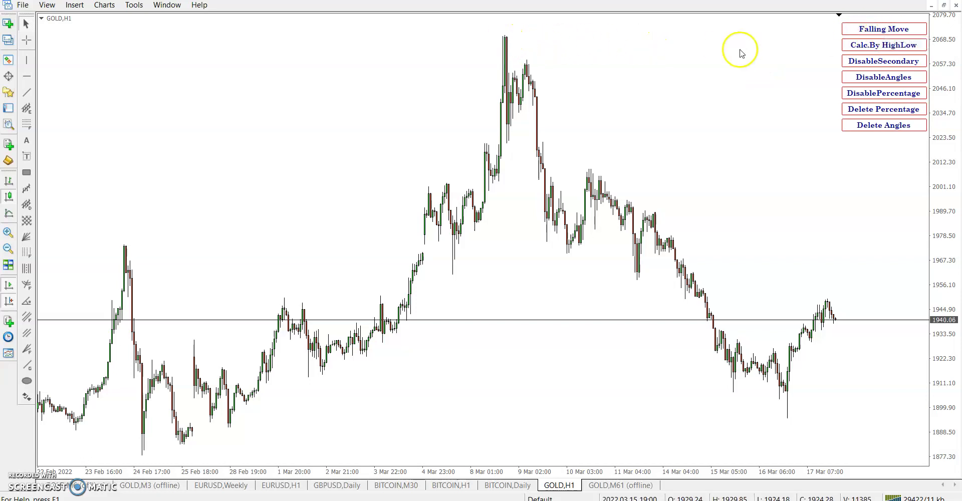
{"action": "left_click", "coordinate": [884, 126]}
{"action": "left_click", "coordinate": [878, 80]}
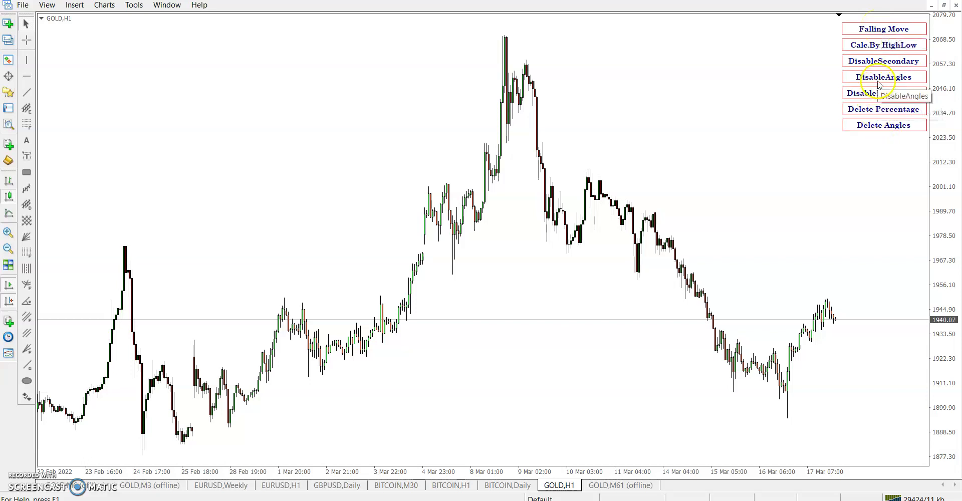
{"action": "left_click", "coordinate": [882, 113]}
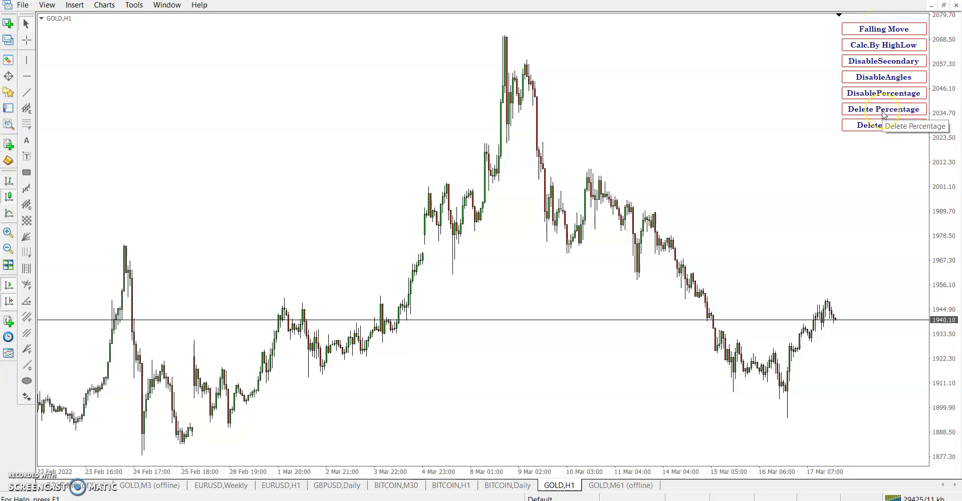
{"action": "left_click", "coordinate": [886, 127]}
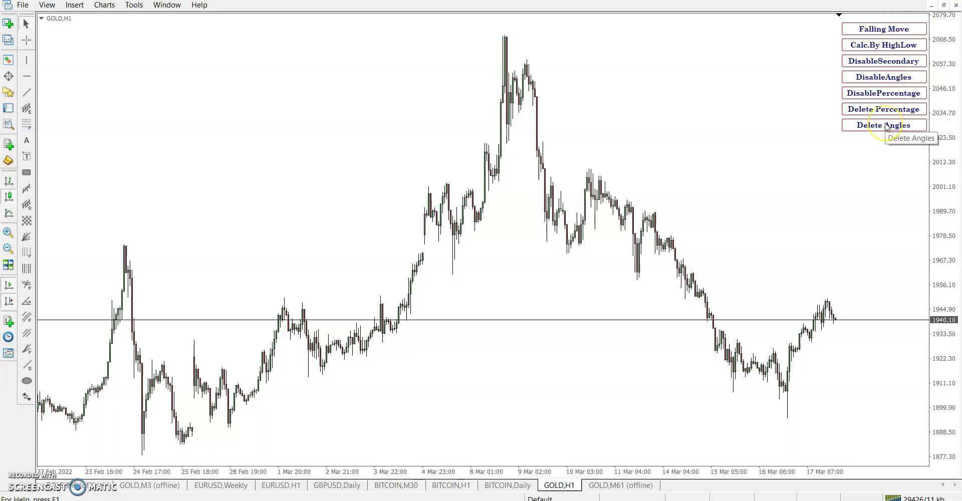
{"action": "left_click", "coordinate": [842, 132]}
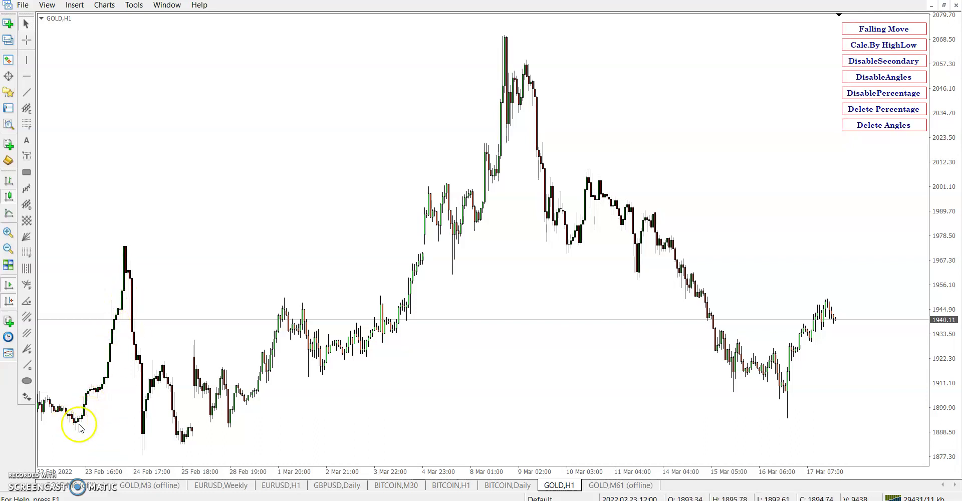
Open the input parameters of the GannAngles and PricePercentageNGann indicator and review angle settings such as Bars_To_Process and AnglesQuantity.
{"action": "right_click", "coordinate": [330, 70]}
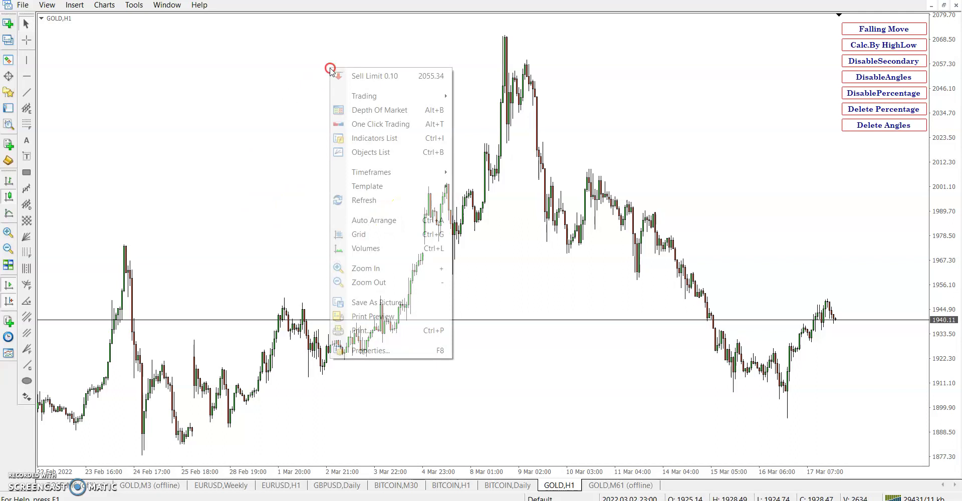
{"action": "left_click", "coordinate": [362, 138]}
{"action": "double_click", "coordinate": [165, 311]}
{"action": "left_click", "coordinate": [197, 103]}
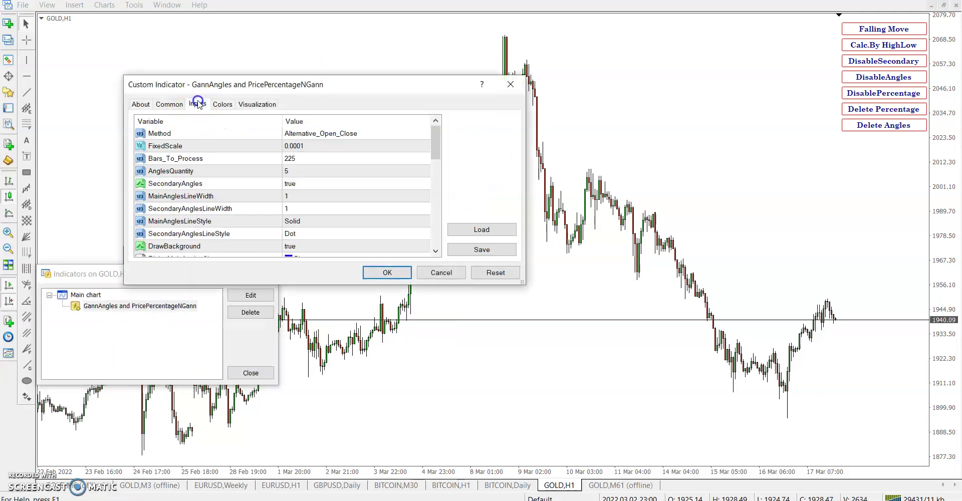
{"action": "left_click_drag", "start_coordinate": [522, 282], "coordinate": [522, 367]}
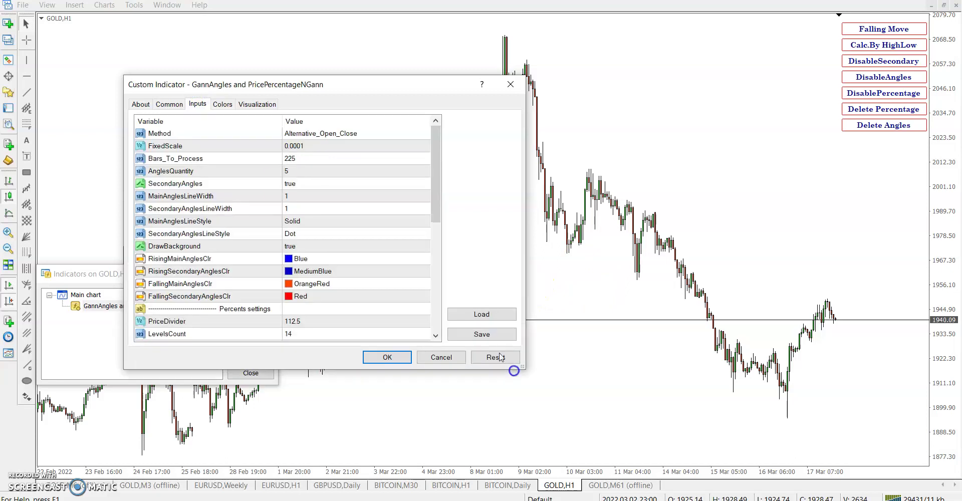
{"action": "left_click", "coordinate": [287, 159]}
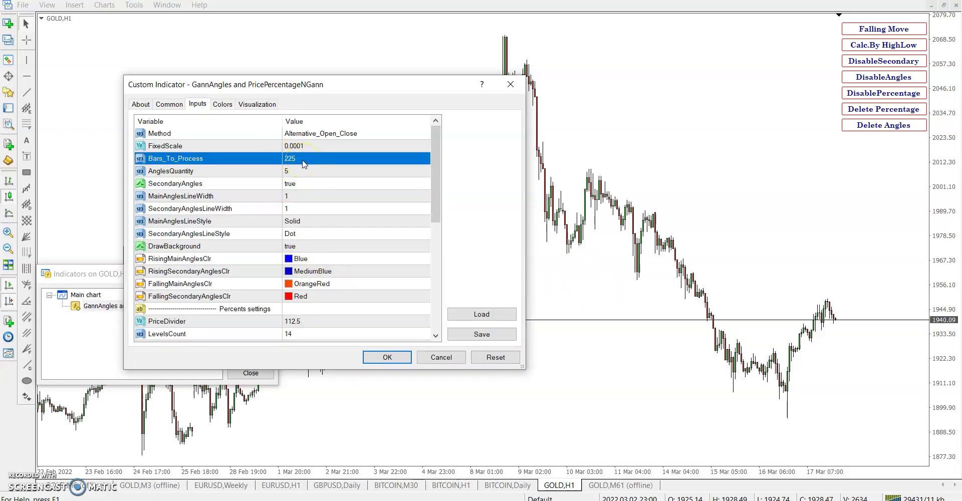
{"action": "left_click", "coordinate": [300, 159]}
{"action": "left_click", "coordinate": [303, 171]}
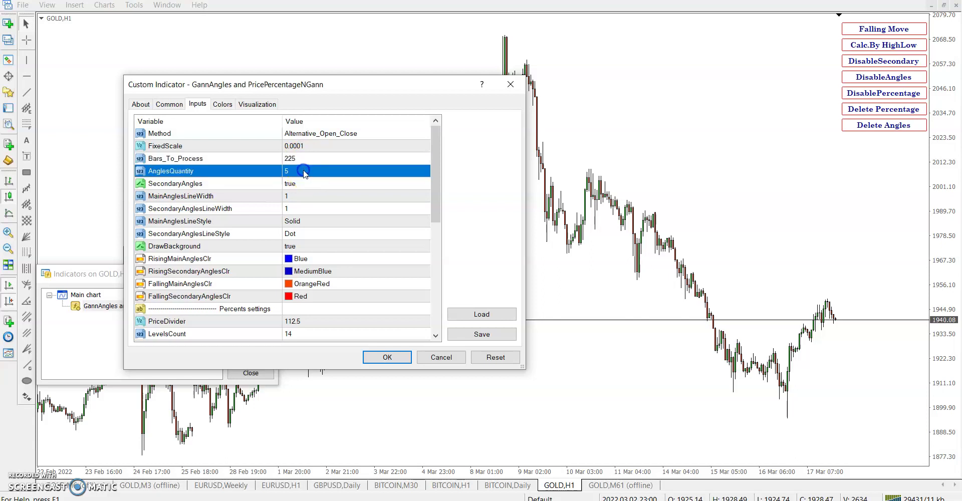
Review the indicator's percents settings, from PriceDivider and LevelsCount to the line style and colours, and close its dialogs.
{"action": "scroll", "coordinate": [341, 311], "scroll_direction": "down", "scroll_amount": 3}
{"action": "left_click", "coordinate": [310, 217]}
{"action": "left_click", "coordinate": [312, 222]}
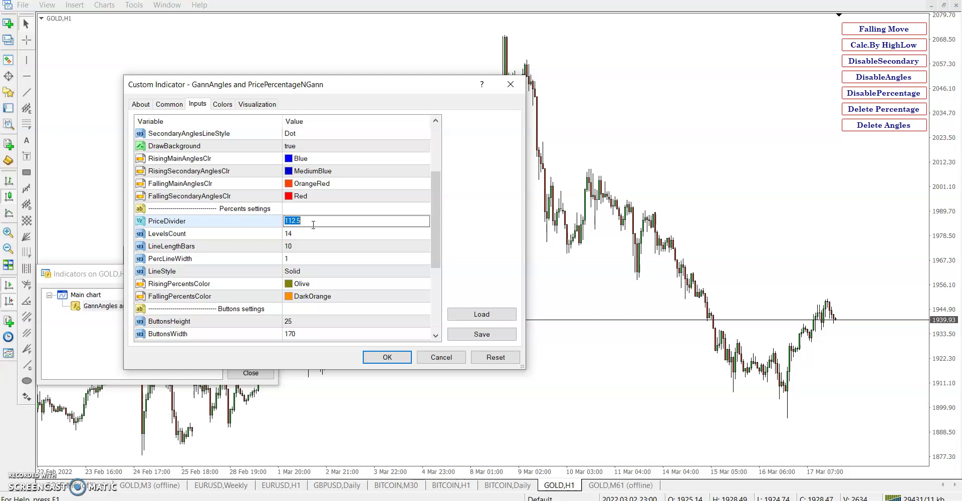
{"action": "left_click", "coordinate": [314, 230]}
{"action": "key", "text": "Down"}
{"action": "key", "text": "Down"}
{"action": "key", "text": "Down"}
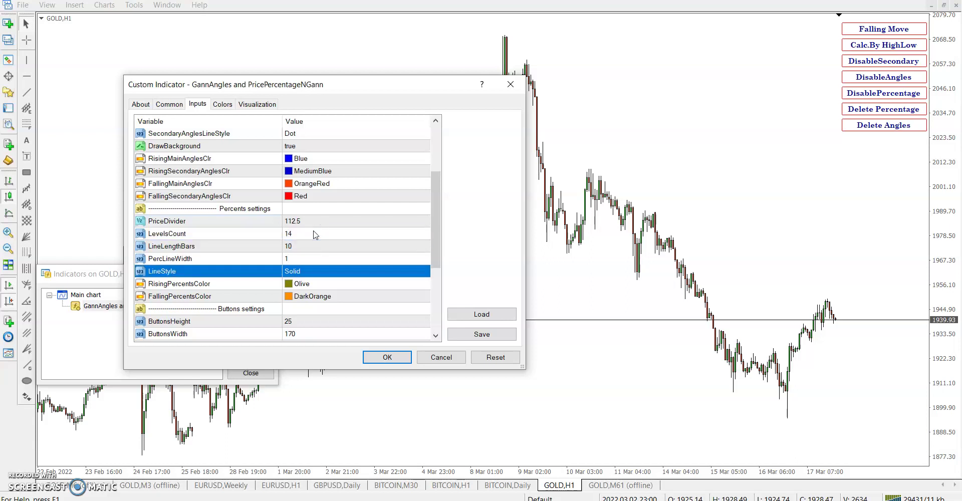
{"action": "key", "text": "Down"}
{"action": "key", "text": "Down"}
{"action": "key", "text": "Down"}
{"action": "key", "text": "Down"}
{"action": "key", "text": "Down"}
{"action": "left_click", "coordinate": [387, 357]}
{"action": "left_click", "coordinate": [251, 372]}
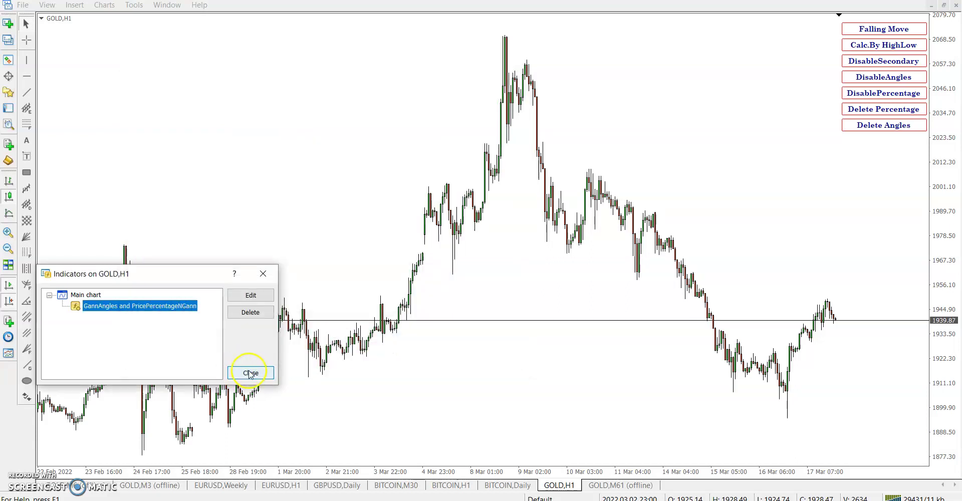
Plot the rising Gann angles and percentage levels from the 23 Feb low on the GOLD,H1 chart.
{"action": "left_click", "coordinate": [77, 427]}
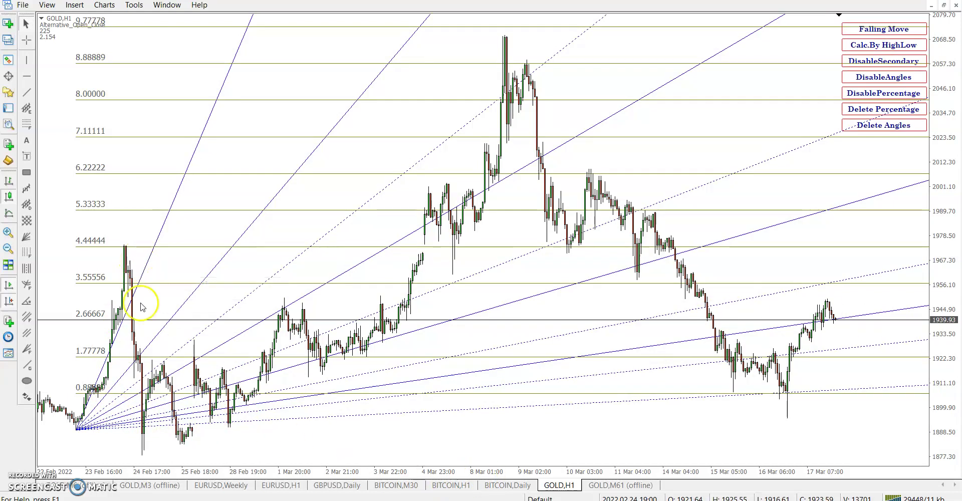
{"action": "scroll", "coordinate": [111, 416], "scroll_direction": "down", "scroll_amount": 3}
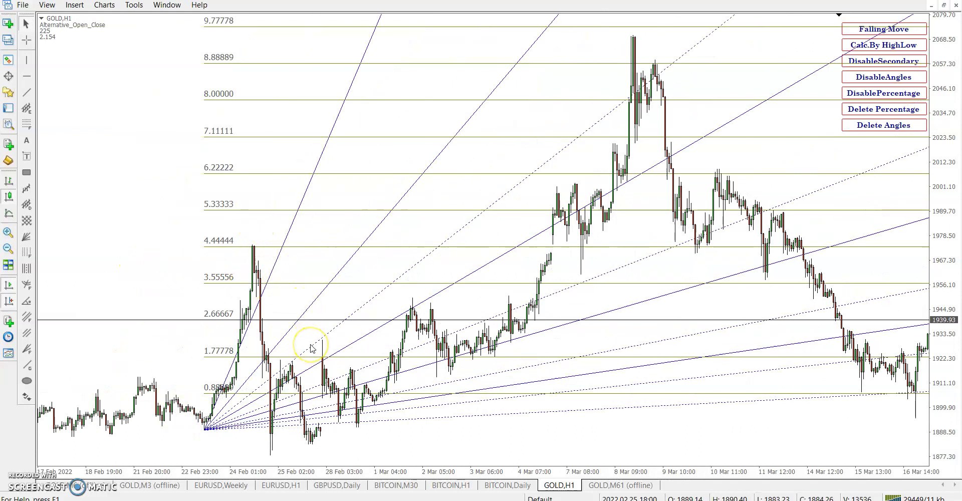
{"action": "scroll", "coordinate": [312, 348], "scroll_direction": "up", "scroll_amount": 3}
{"action": "scroll", "coordinate": [325, 333], "scroll_direction": "up", "scroll_amount": 3}
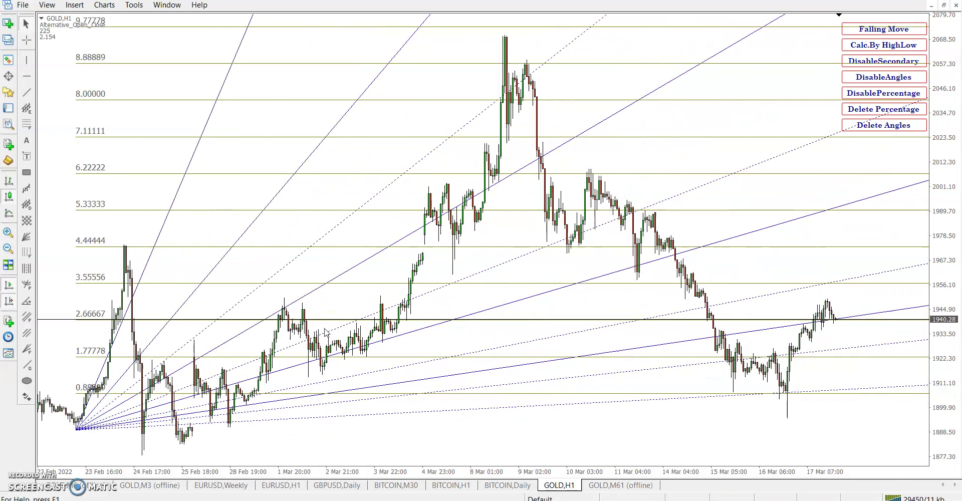
Delete the Gann angles from the chart and disable angle drawing.
{"action": "left_click", "coordinate": [882, 126]}
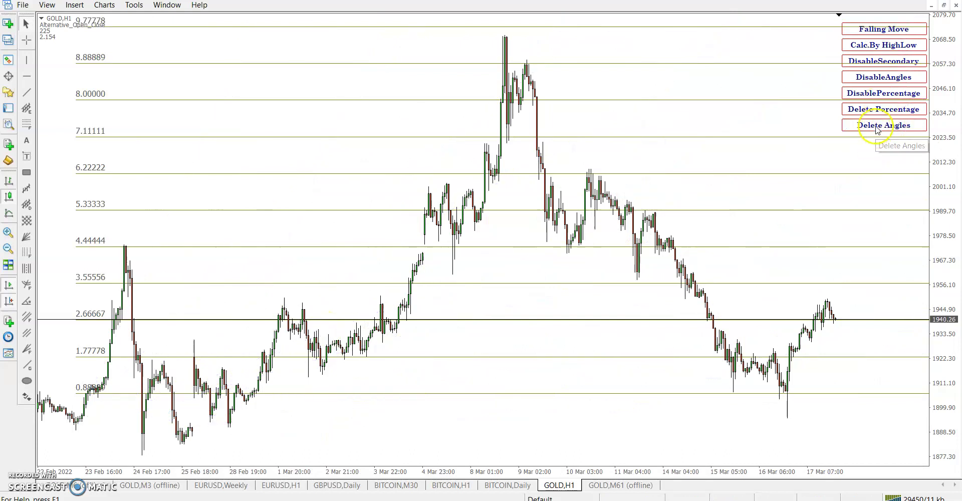
{"action": "left_click", "coordinate": [886, 78]}
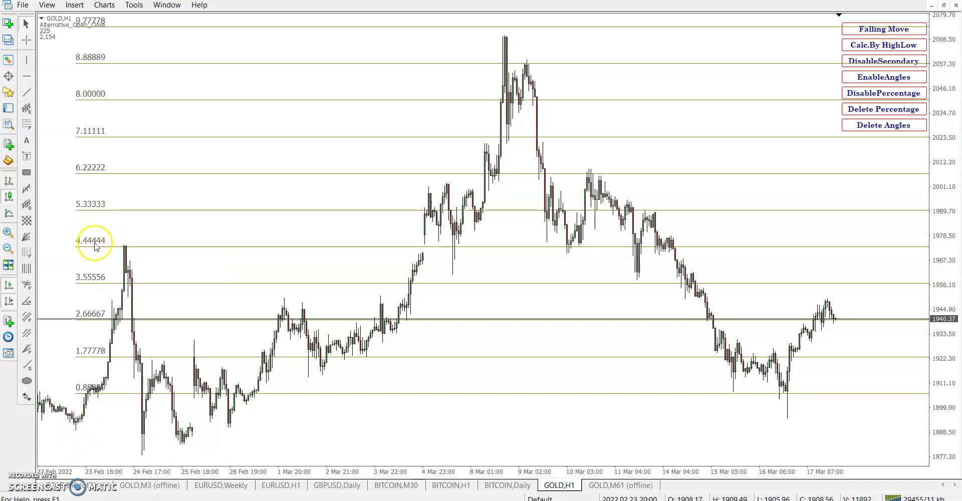
Switch the indicator to falling moves and plot percentage levels from the 24 Feb high.
{"action": "left_click", "coordinate": [863, 29]}
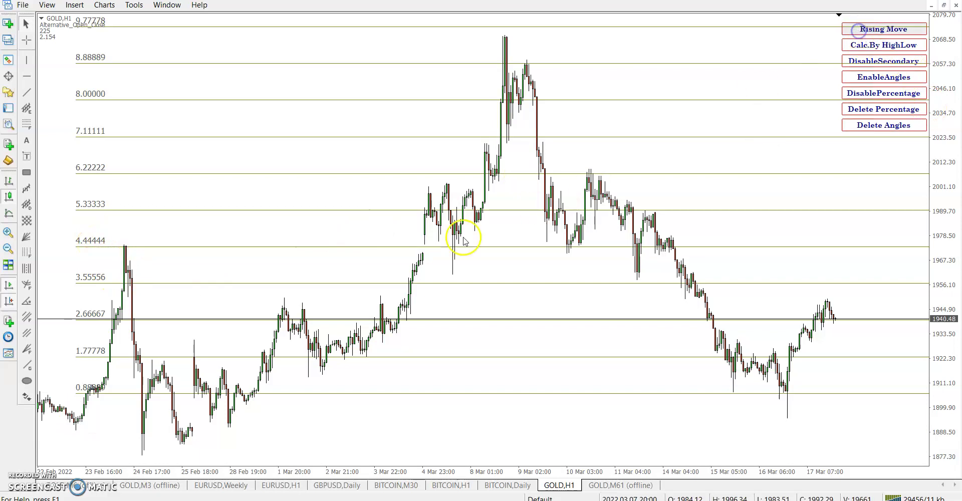
{"action": "left_click", "coordinate": [126, 258]}
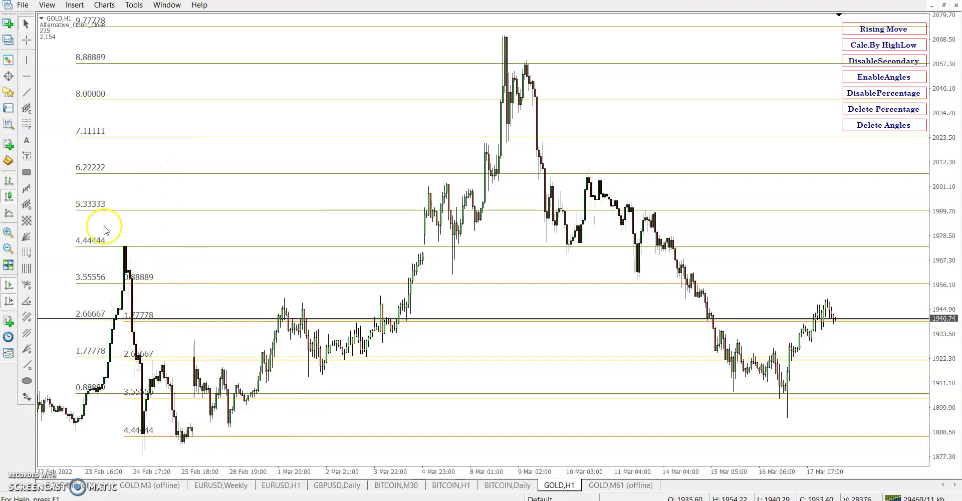
Turn off chart shift, set the indicator back to rising moves and plot percentage levels from the low between 10 and 11 Feb.
{"action": "left_click", "coordinate": [8, 300]}
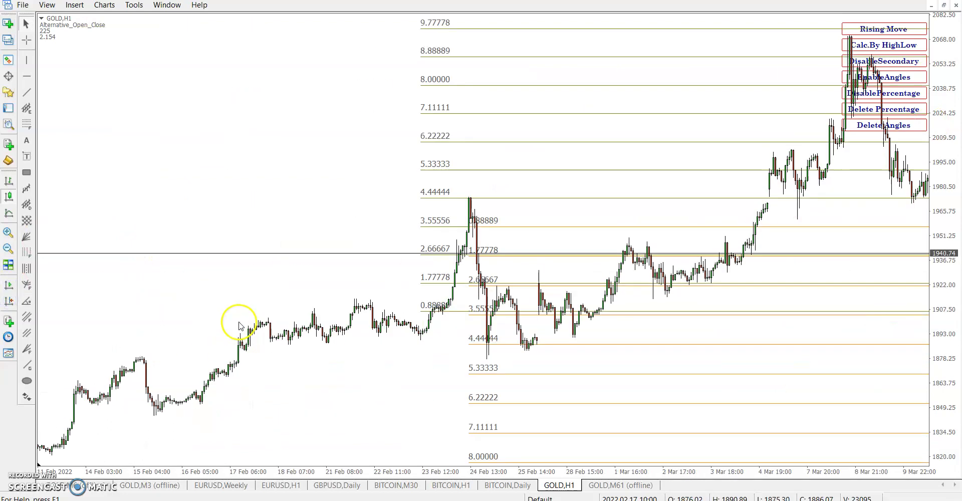
{"action": "left_click_drag", "start_coordinate": [479, 280], "coordinate": [543, 269]}
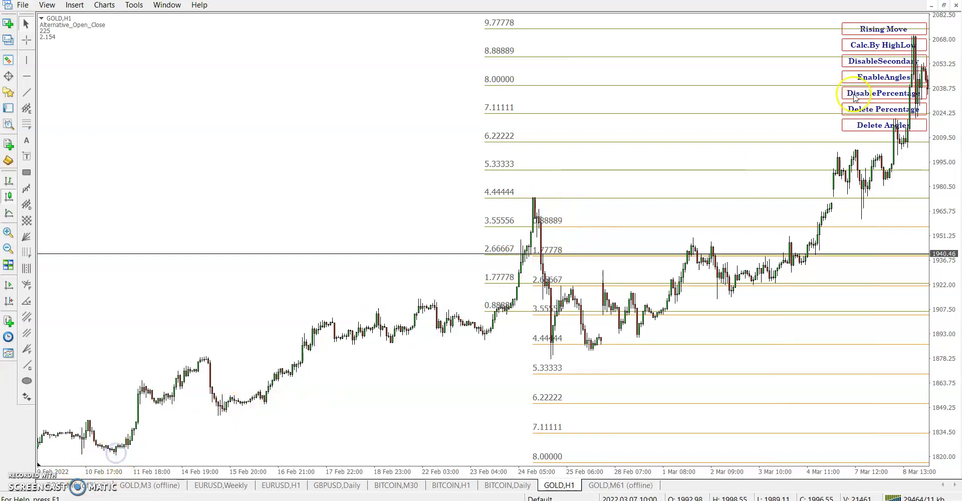
{"action": "left_click", "coordinate": [859, 29]}
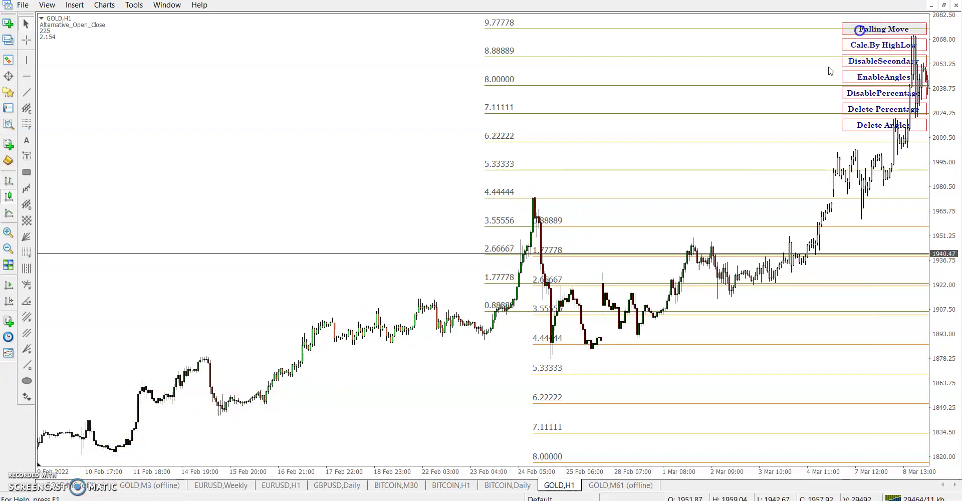
{"action": "left_click", "coordinate": [115, 454]}
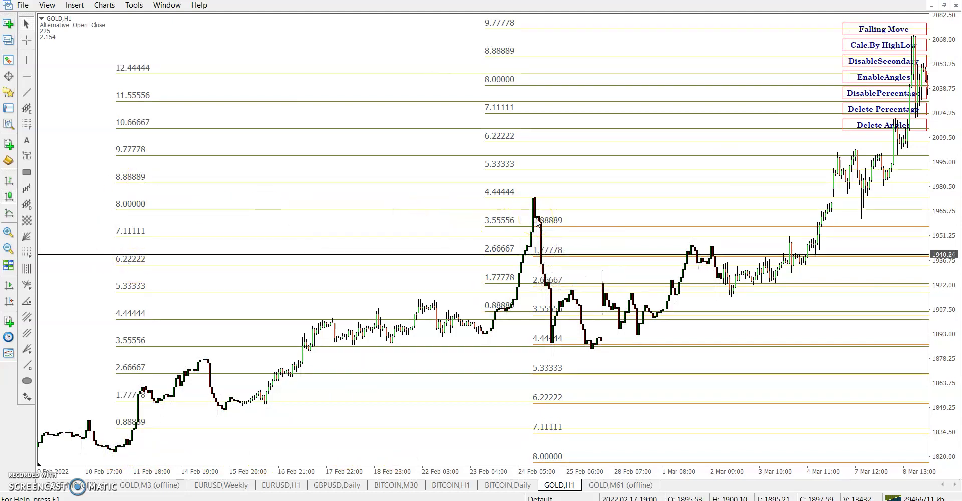
Compare the 4.44444 and 8.00000 rising percentage levels near the 24 Feb high with the crosshair.
{"action": "middle_click", "coordinate": [502, 195]}
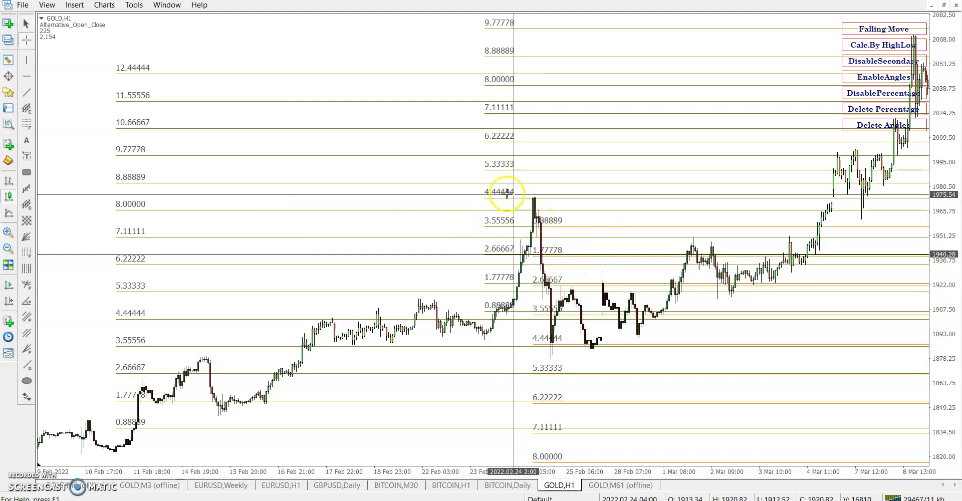
{"action": "left_click", "coordinate": [518, 195]}
{"action": "left_click", "coordinate": [86, 242]}
{"action": "left_click", "coordinate": [161, 209]}
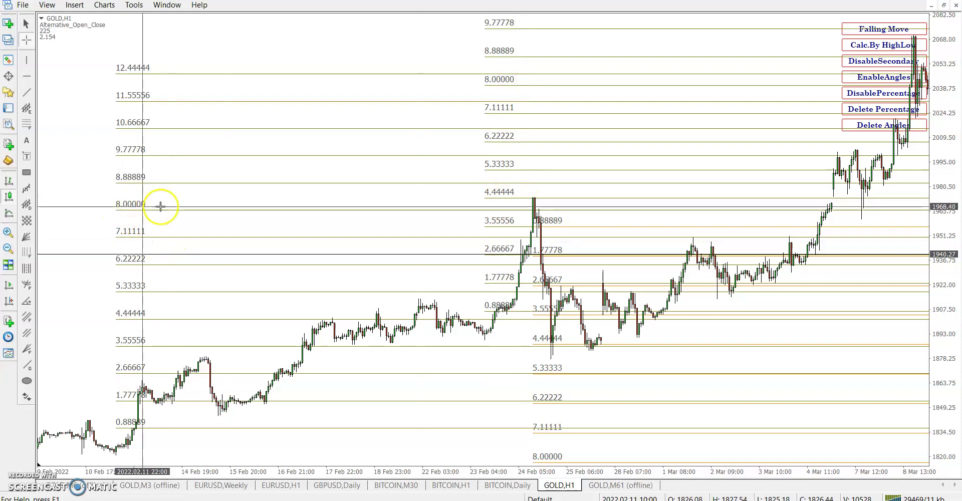
{"action": "left_click", "coordinate": [379, 200]}
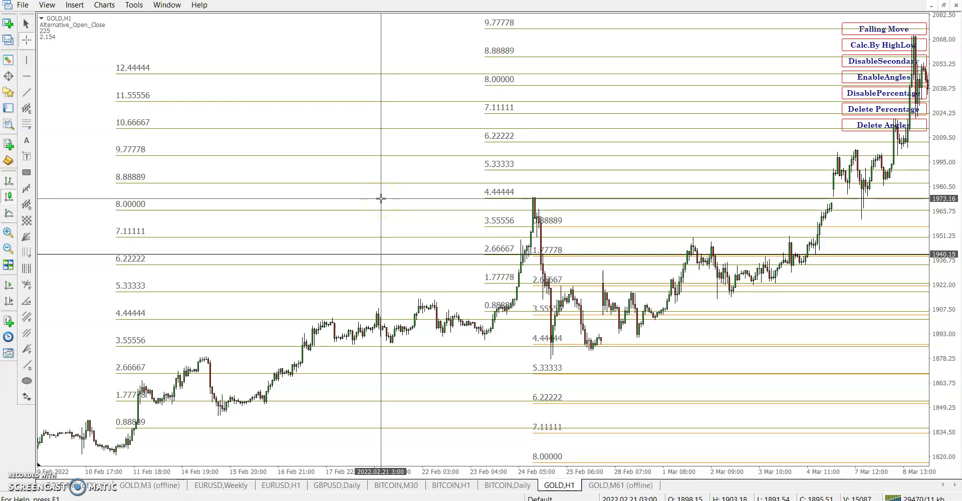
{"action": "left_click", "coordinate": [193, 245]}
Plot rising percentage levels from the swing low on 15 Feb.
{"action": "scroll", "coordinate": [149, 448], "scroll_direction": "up", "scroll_amount": 5}
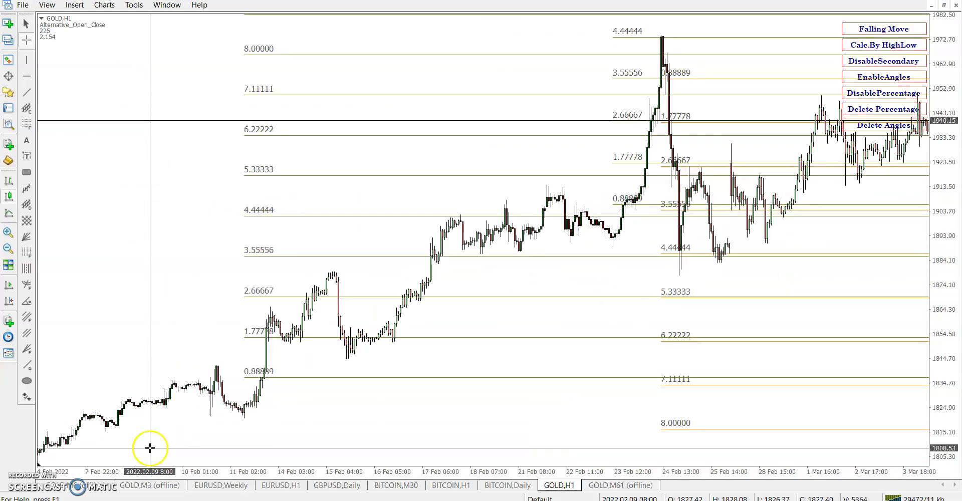
{"action": "scroll", "coordinate": [149, 448], "scroll_direction": "up", "scroll_amount": 3}
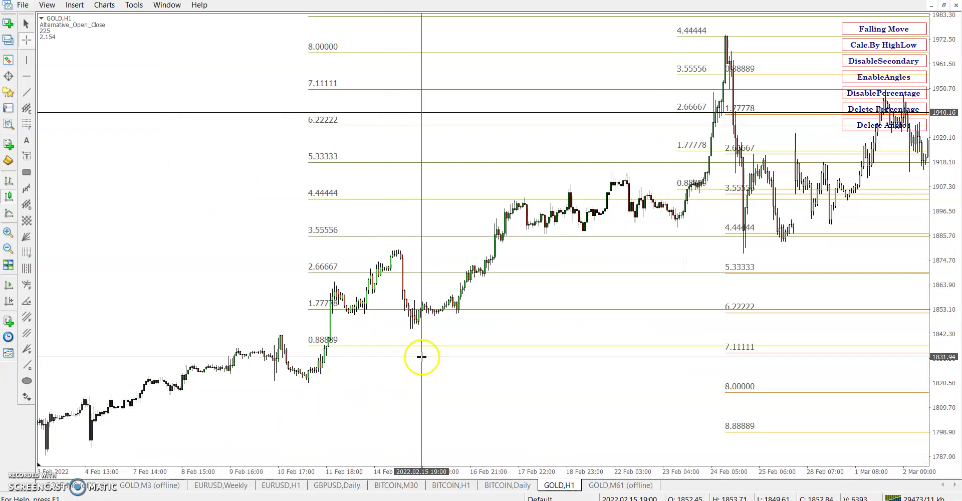
{"action": "left_click", "coordinate": [411, 323]}
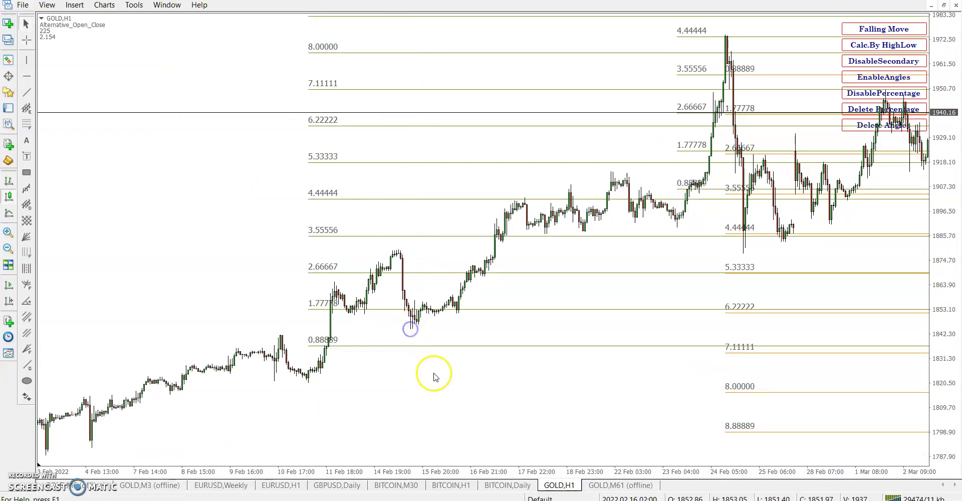
{"action": "left_click", "coordinate": [410, 324]}
{"action": "scroll", "coordinate": [413, 332], "scroll_direction": "down", "scroll_amount": 3}
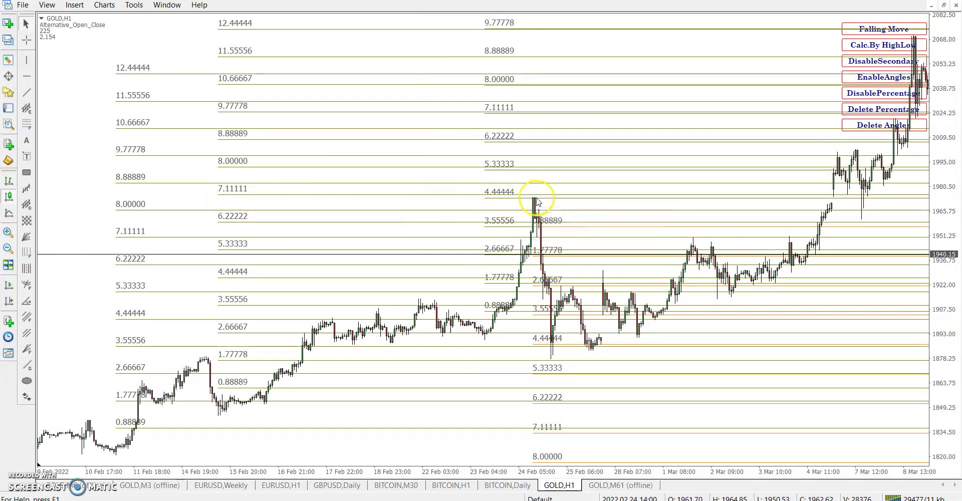
Replace the percentage levels with rising ones from the 23 Feb low and falling ones from the 24 Feb high.
{"action": "left_click", "coordinate": [868, 110]}
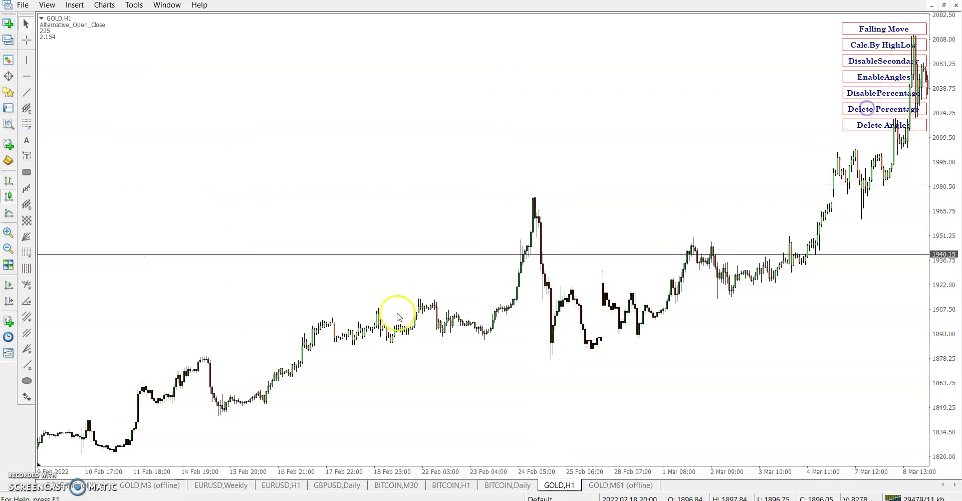
{"action": "left_click", "coordinate": [485, 339]}
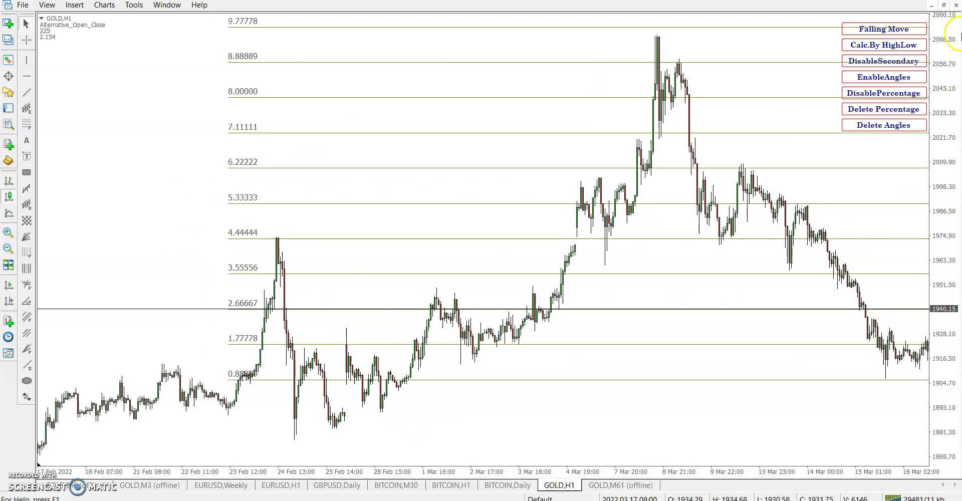
{"action": "left_click", "coordinate": [896, 30]}
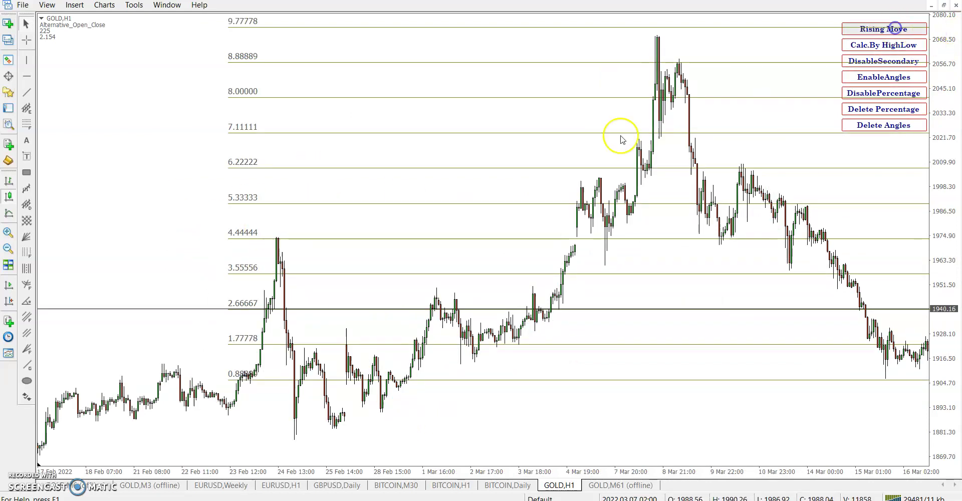
{"action": "left_click", "coordinate": [277, 240]}
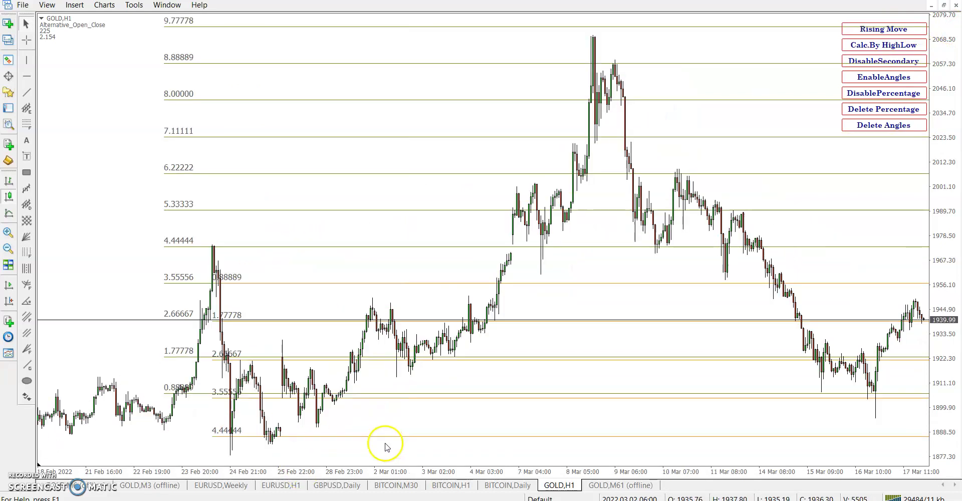
Delete the percentage levels and plot falling ones from the two swing highs on 25 Feb.
{"action": "left_click", "coordinate": [874, 109]}
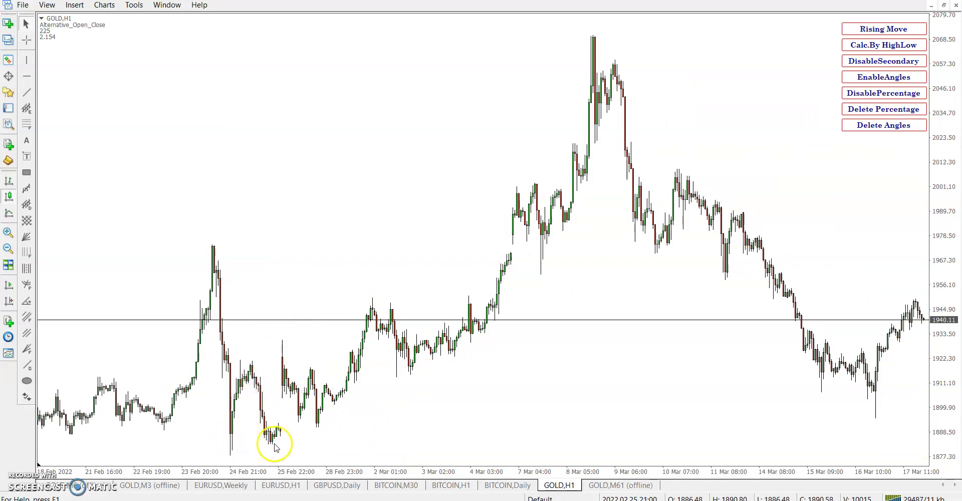
{"action": "left_click", "coordinate": [251, 369]}
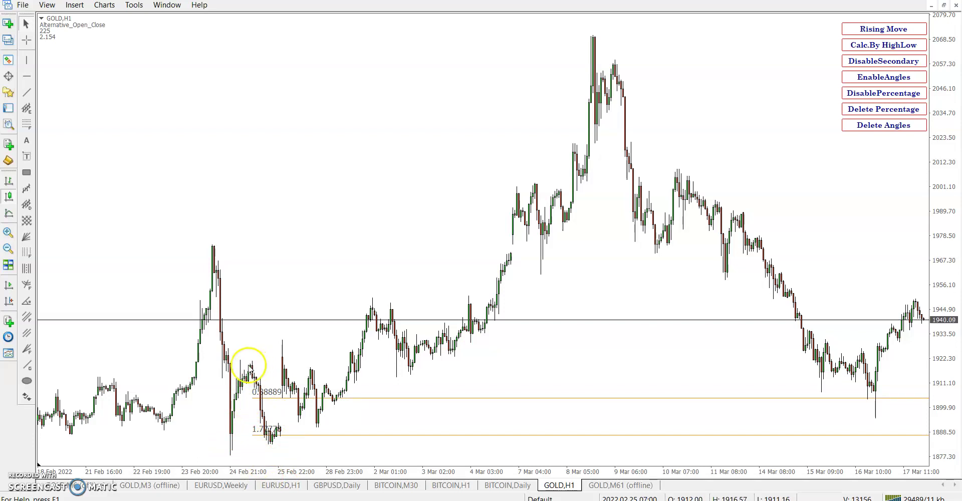
{"action": "left_click", "coordinate": [240, 364]}
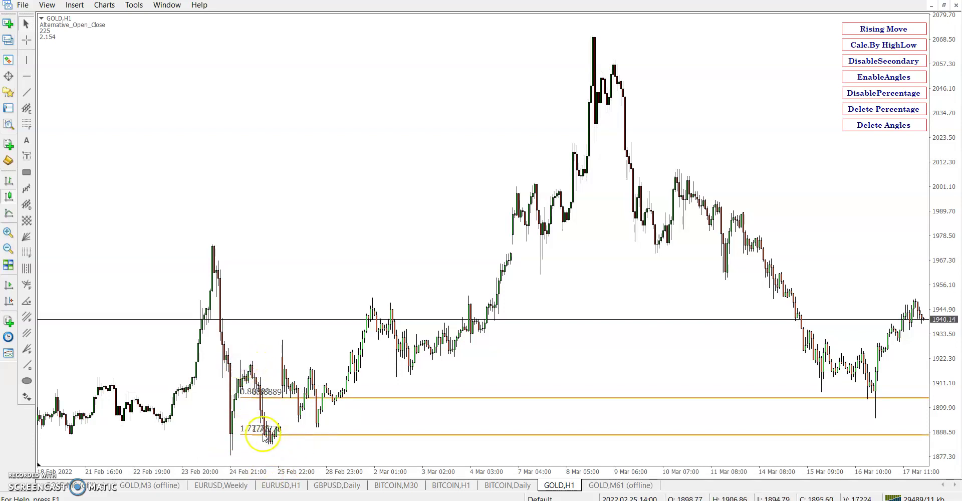
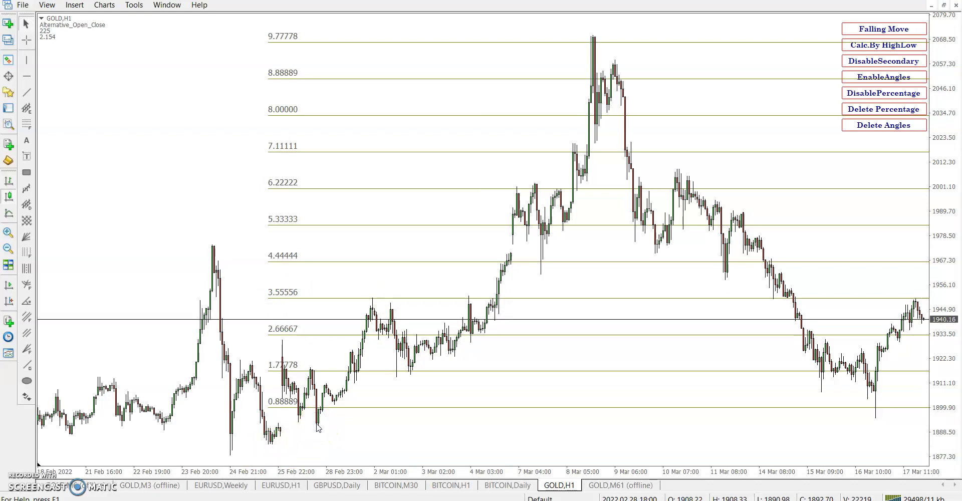
Plot rising percentage levels from the late 28 Feb low, and replace them with levels from the earlier 28 Feb low.
{"action": "left_click", "coordinate": [320, 425]}
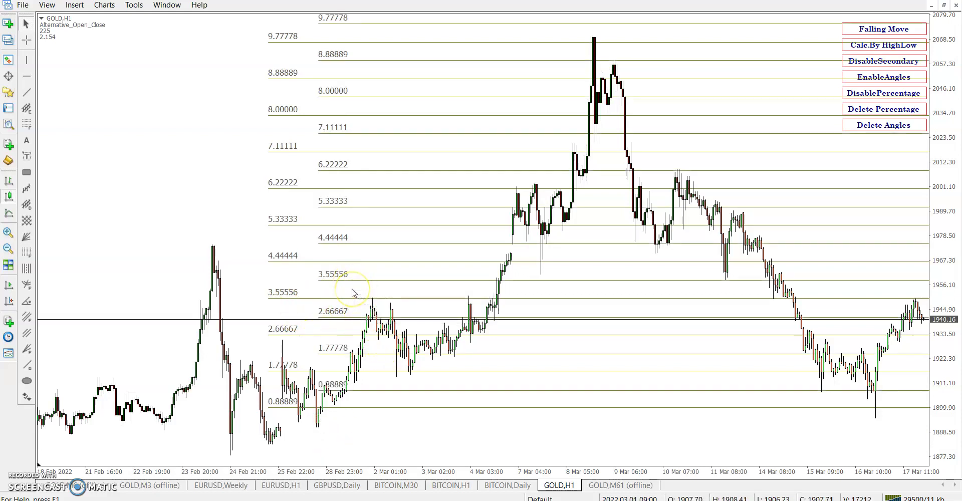
{"action": "left_click", "coordinate": [883, 109]}
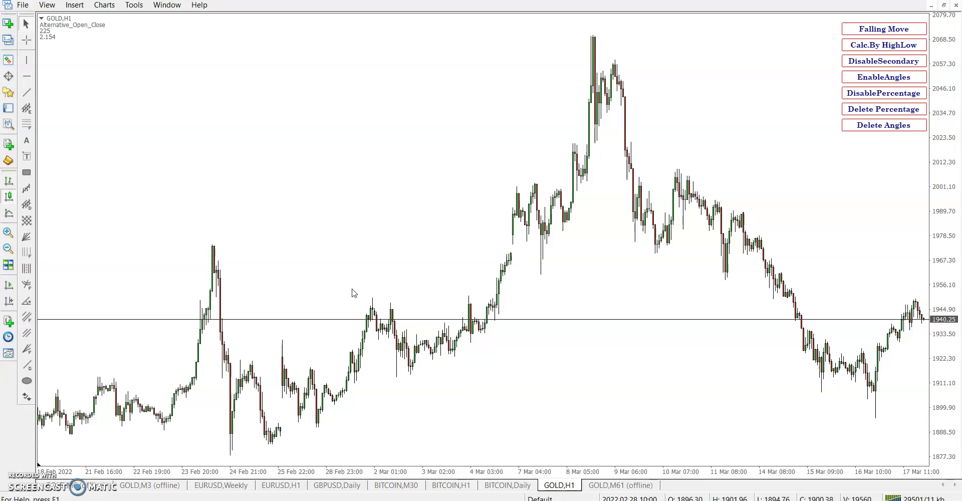
{"action": "left_click", "coordinate": [298, 413]}
Delete the percentage levels and plot rising ones again from the late 28 Feb low alone.
{"action": "left_click", "coordinate": [877, 128]}
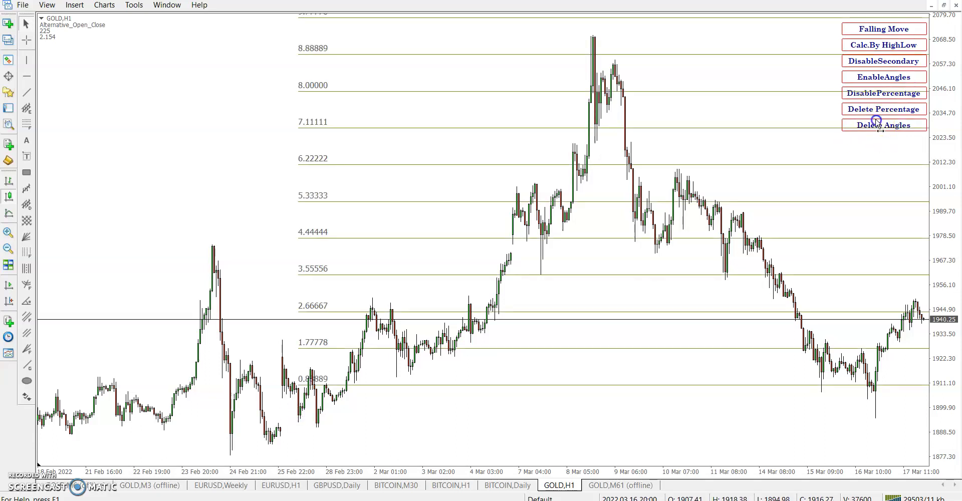
{"action": "left_click", "coordinate": [878, 109]}
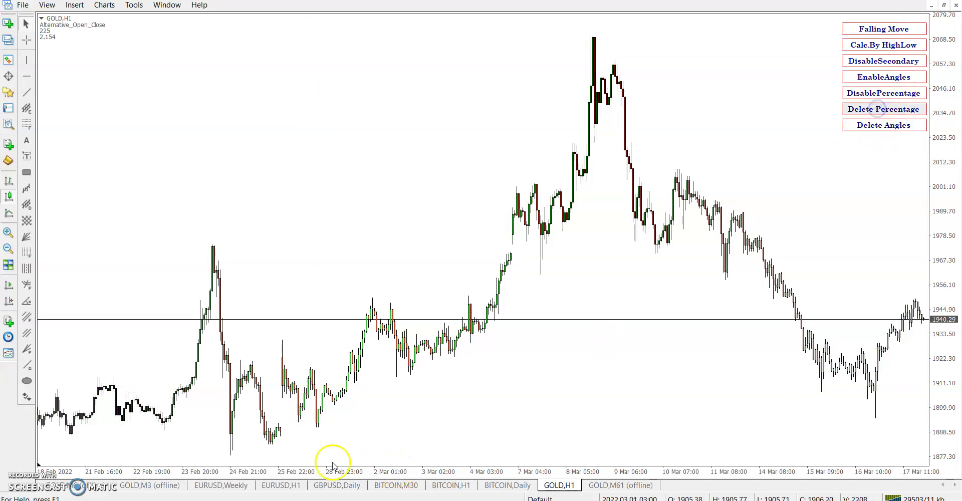
{"action": "left_click", "coordinate": [319, 424]}
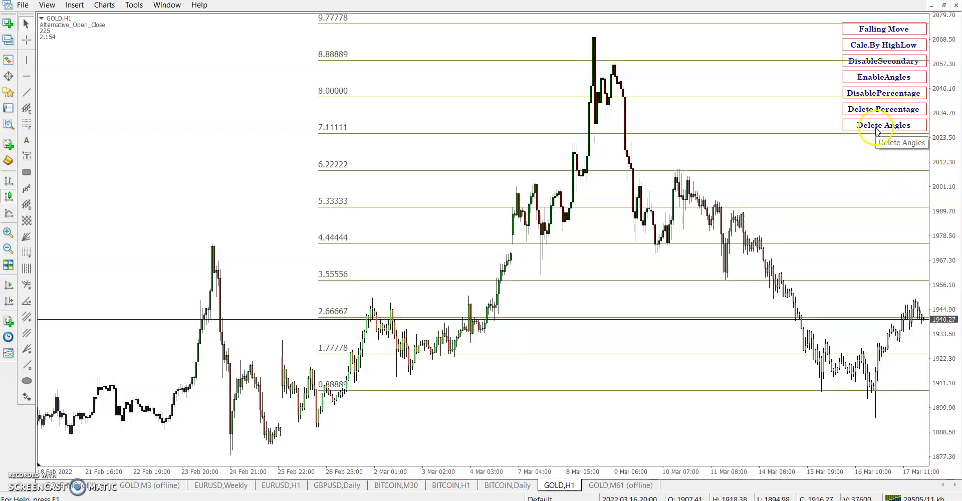
Clear the percentage levels and plot rising ones from the 25 Feb and 24 Feb lows.
{"action": "left_click", "coordinate": [889, 112]}
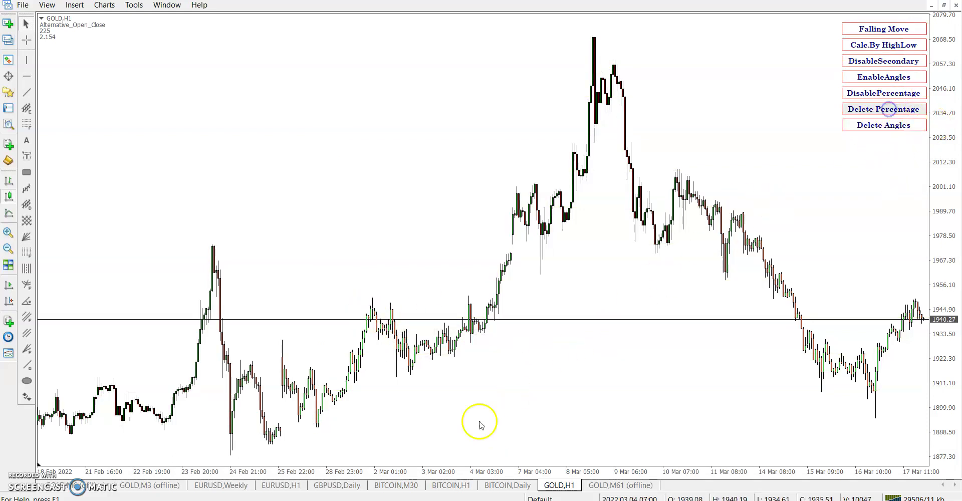
{"action": "left_click", "coordinate": [268, 442]}
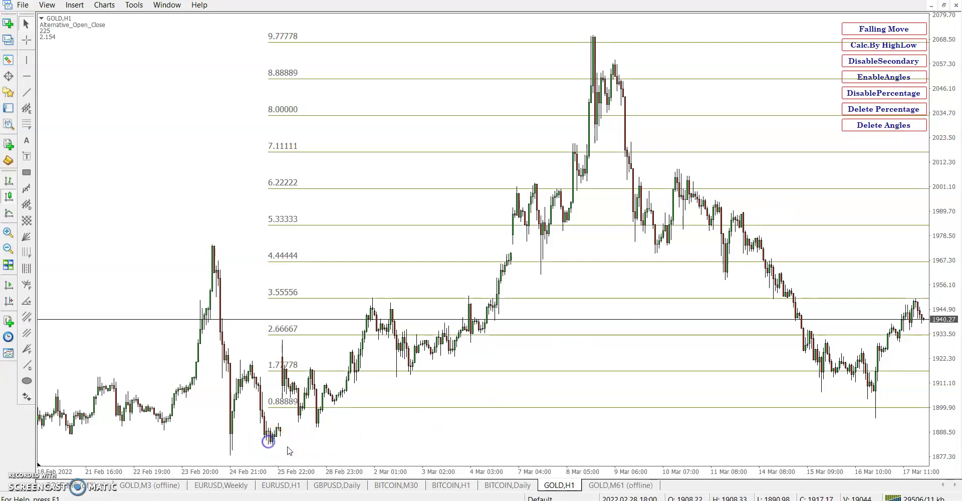
{"action": "left_click", "coordinate": [229, 434]}
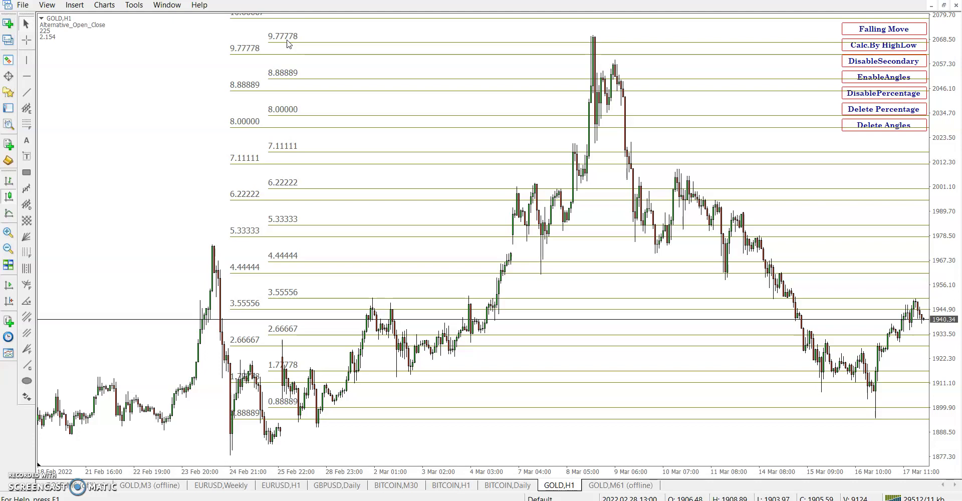
Clear the percentage levels and plot rising ones from the 2 Mar, 7 Mar and early 8 Mar lows.
{"action": "left_click", "coordinate": [852, 111]}
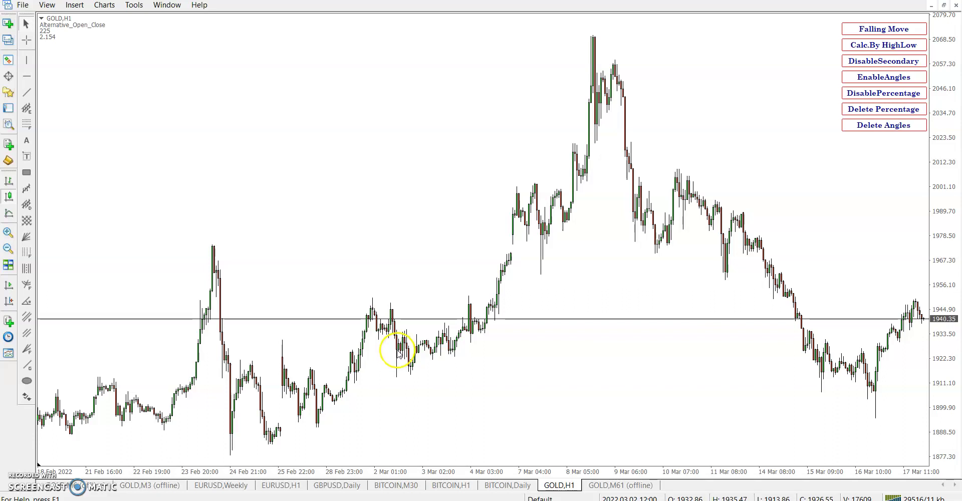
{"action": "left_click", "coordinate": [399, 351]}
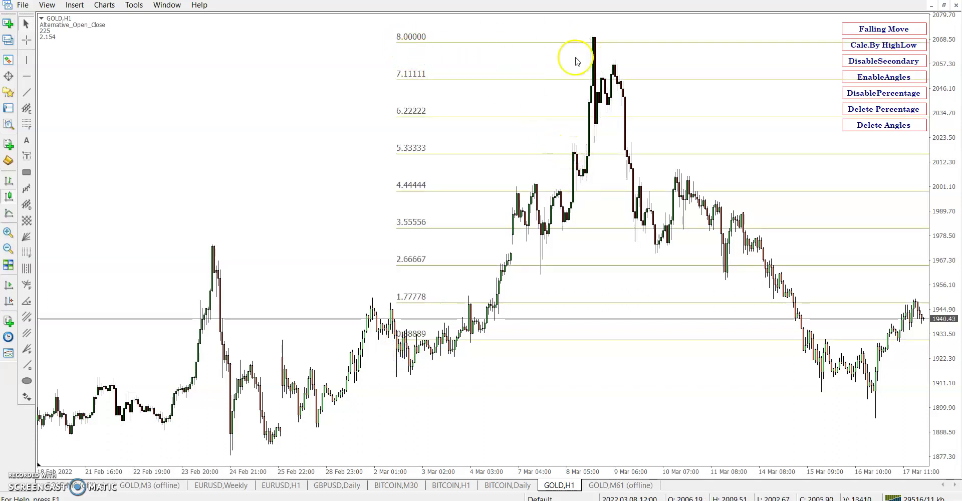
{"action": "left_click", "coordinate": [541, 247]}
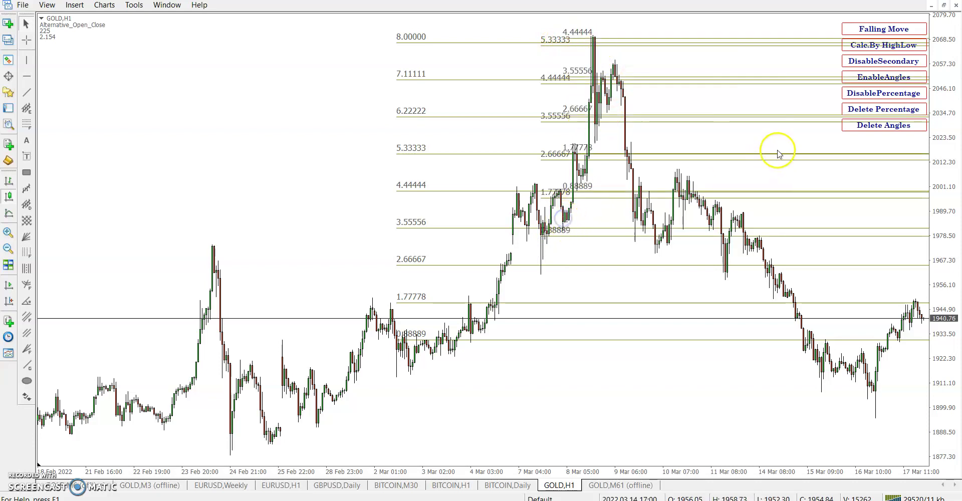
Clear the percentage levels and plot rising ones from the two 8 Mar lows preceding the final peak.
{"action": "left_click", "coordinate": [857, 109]}
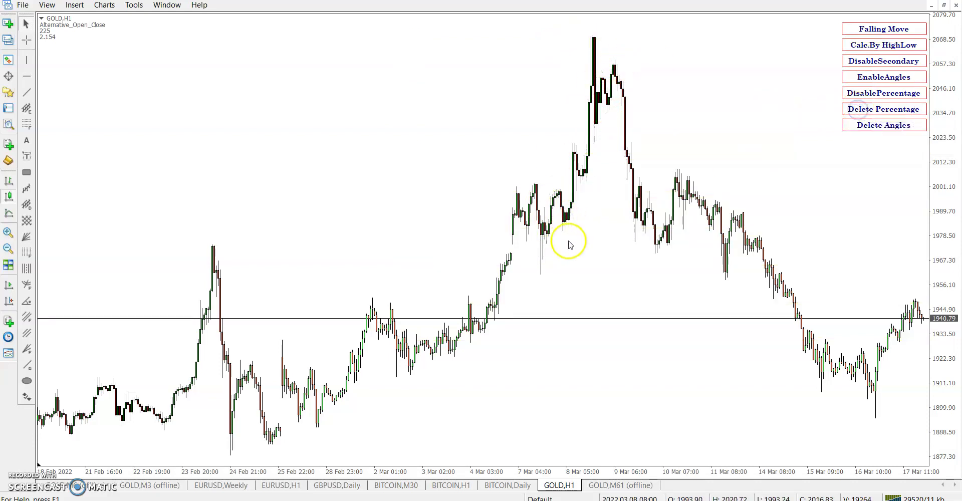
{"action": "left_click", "coordinate": [562, 223]}
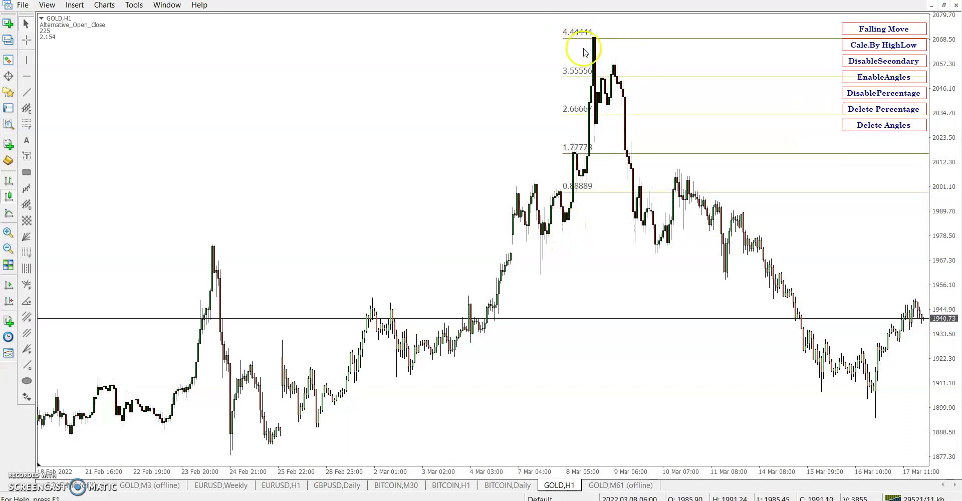
{"action": "left_click", "coordinate": [582, 175]}
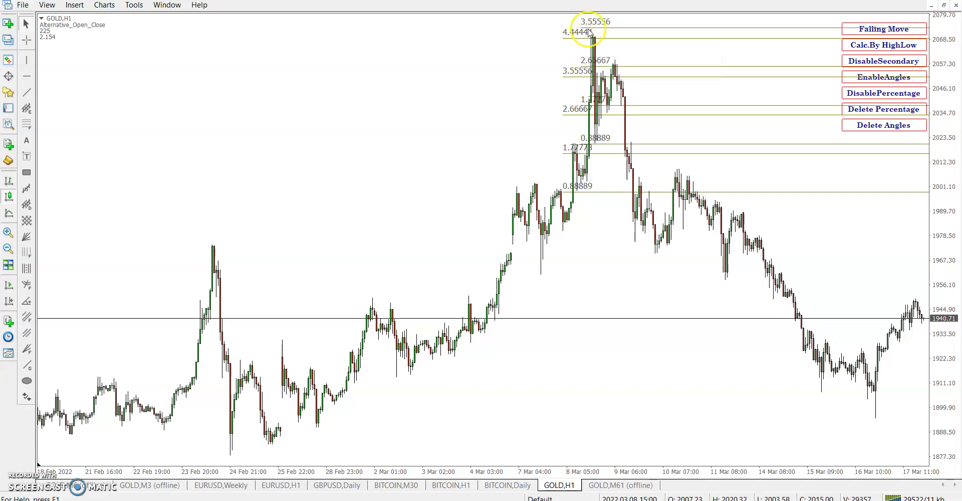
Show only the rising percentage levels from the second 8 Mar low, and delete them.
{"action": "left_click", "coordinate": [871, 110]}
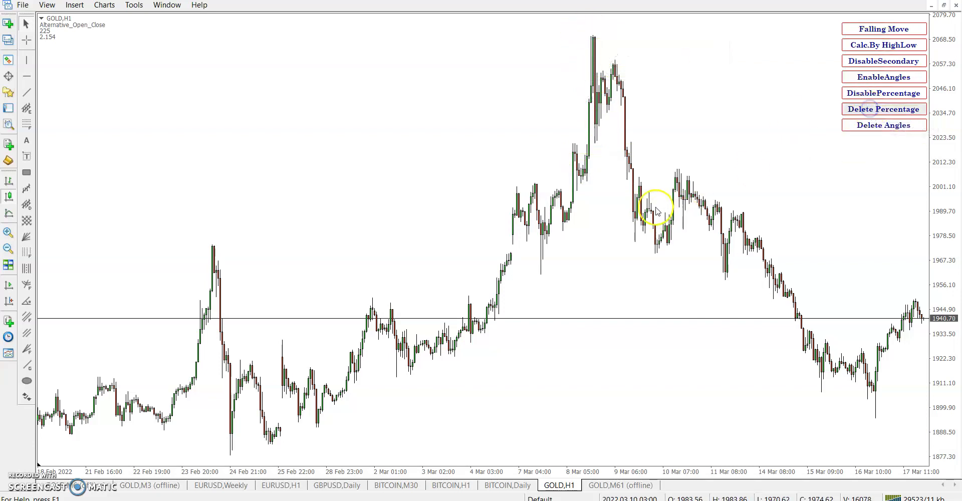
{"action": "left_click", "coordinate": [581, 176]}
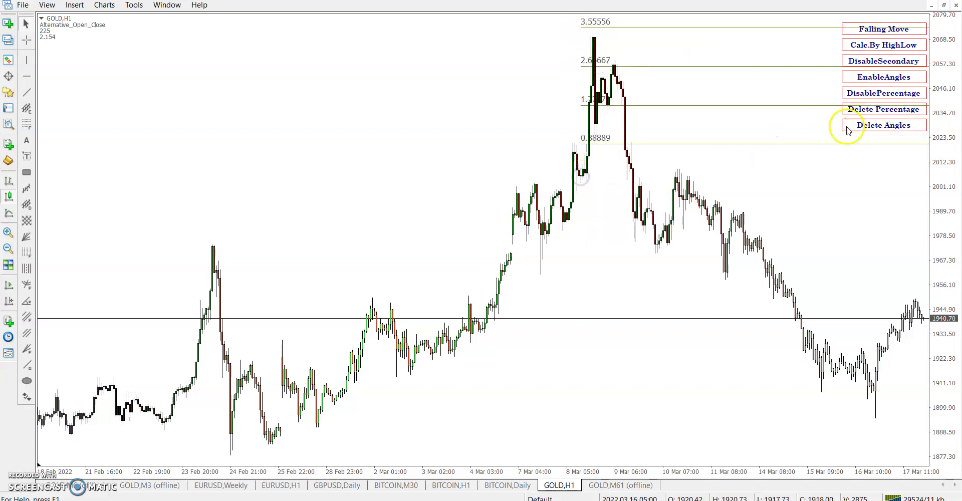
{"action": "left_click", "coordinate": [871, 109]}
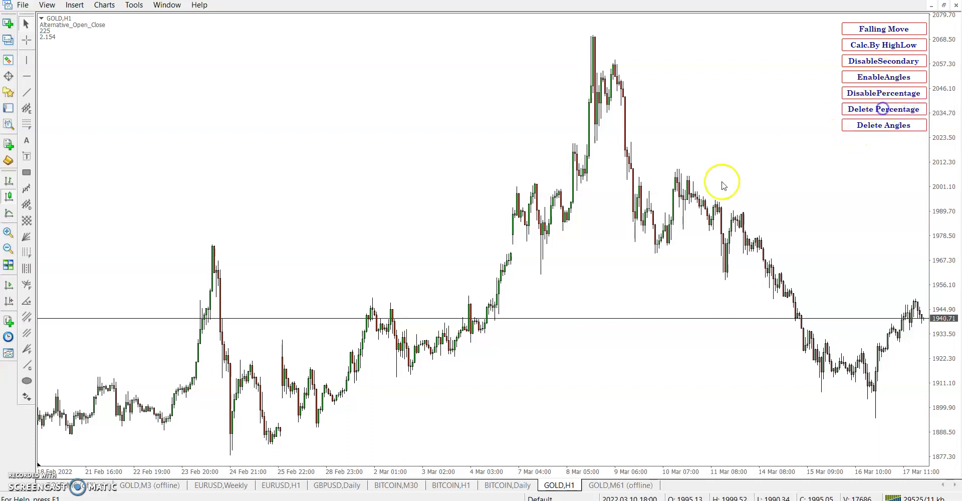
Plot rising percentage levels together from the early 8 Mar, 2 Mar, late 28 Feb, 25 Feb and 24 Feb lows, and delete them all.
{"action": "left_click", "coordinate": [564, 223]}
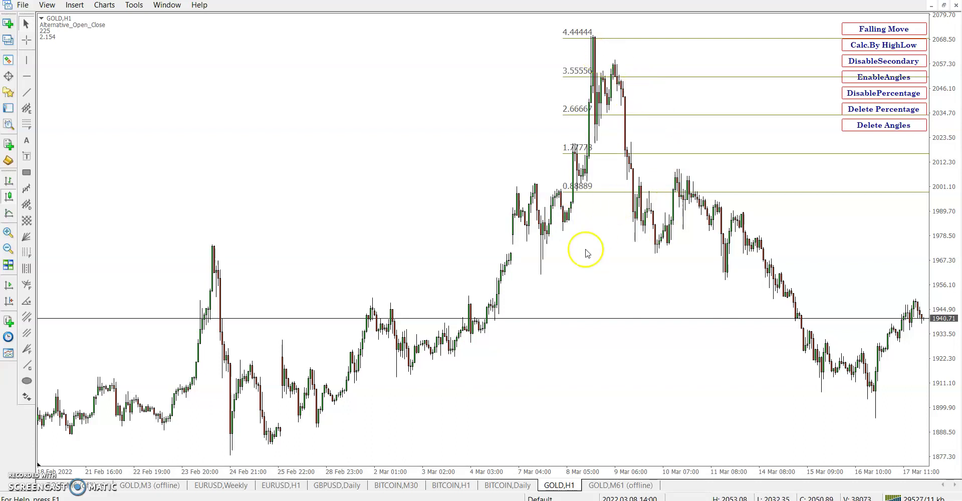
{"action": "left_click", "coordinate": [398, 344]}
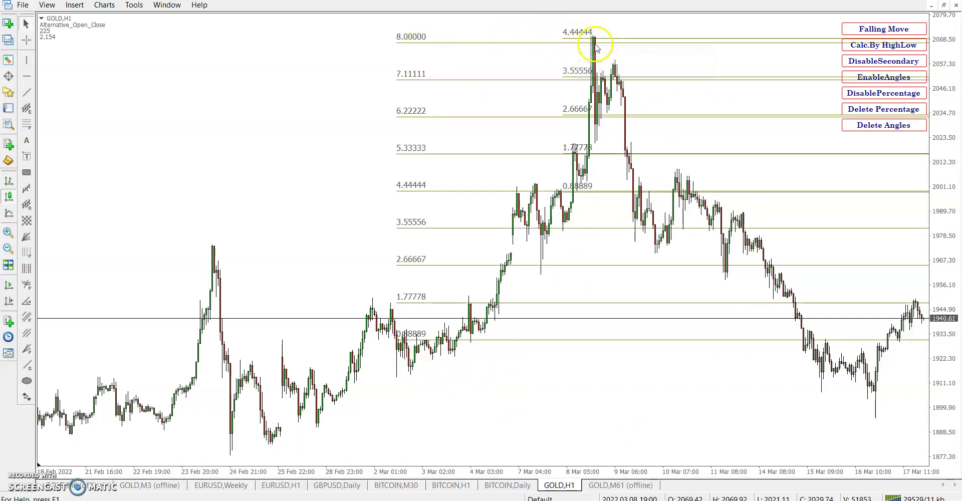
{"action": "left_click", "coordinate": [318, 424]}
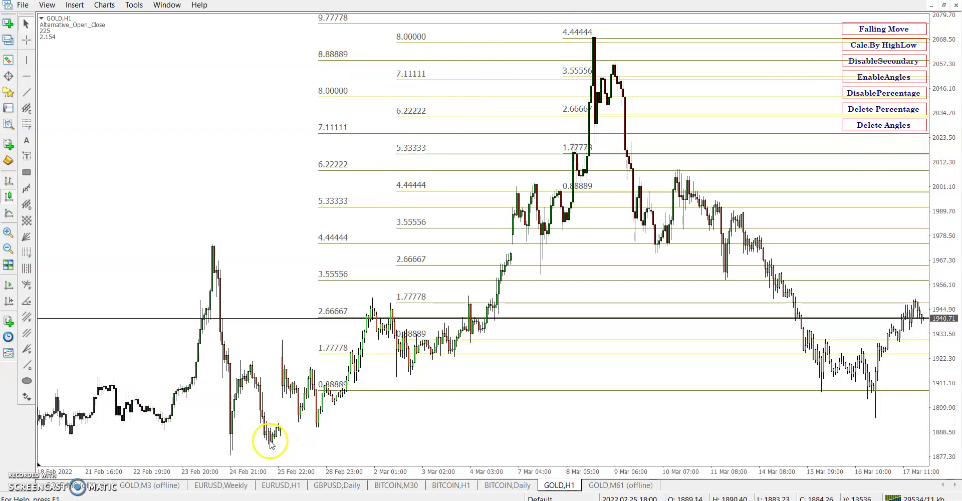
{"action": "mouse_move", "coordinate": [269, 440]}
{"action": "left_mouse_down"}
{"action": "mouse_move", "coordinate": [323, 98]}
{"action": "mouse_move", "coordinate": [275, 40]}
{"action": "left_mouse_up"}
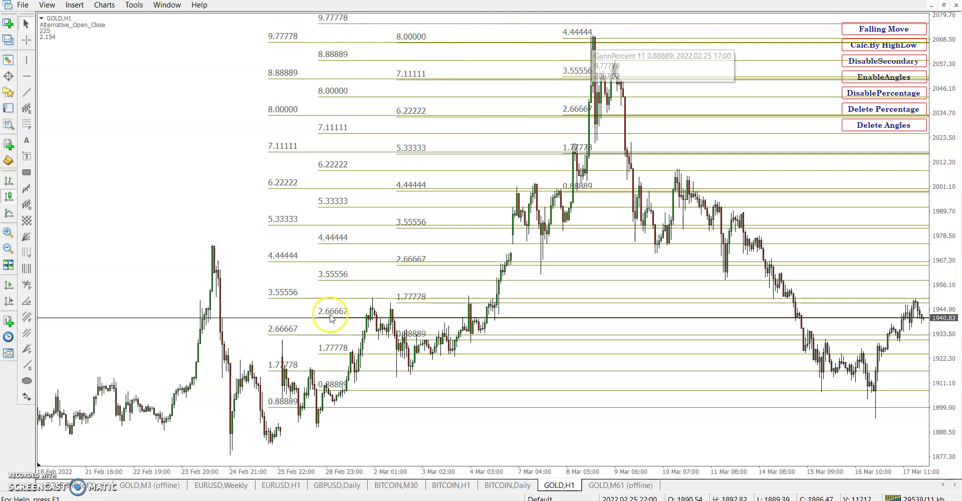
{"action": "left_click", "coordinate": [230, 435]}
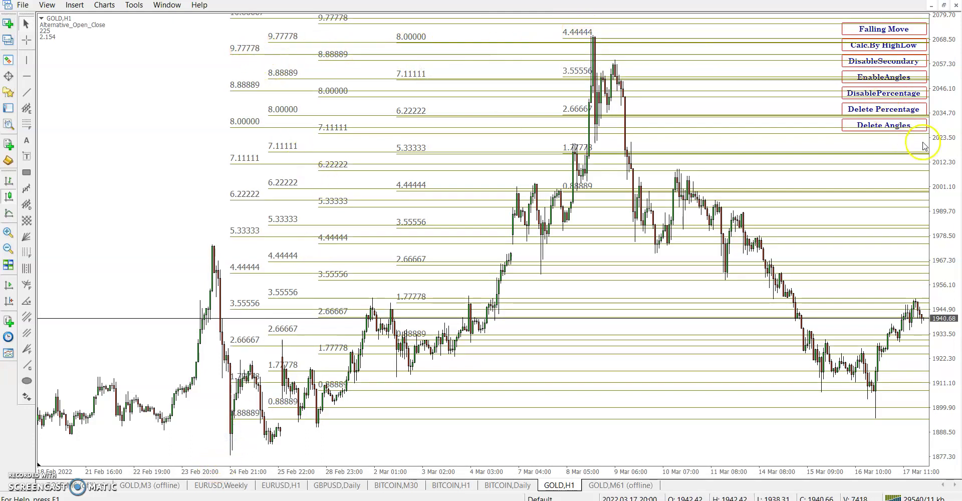
{"action": "left_click", "coordinate": [884, 109]}
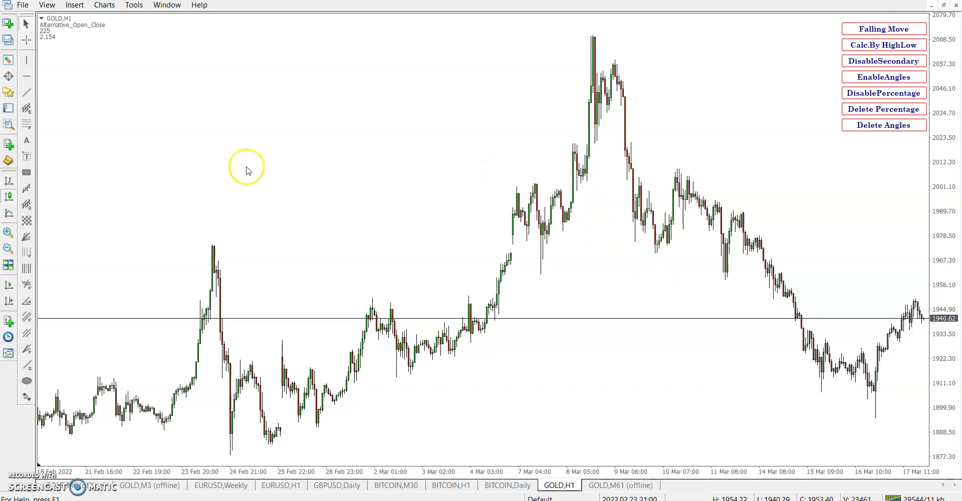
Switch the indicator to falling moves and plot falling percentage levels from the 15 Feb high before the sharp drop.
{"action": "left_click", "coordinate": [9, 234]}
{"action": "scroll", "coordinate": [335, 263], "scroll_direction": "down", "scroll_amount": 5}
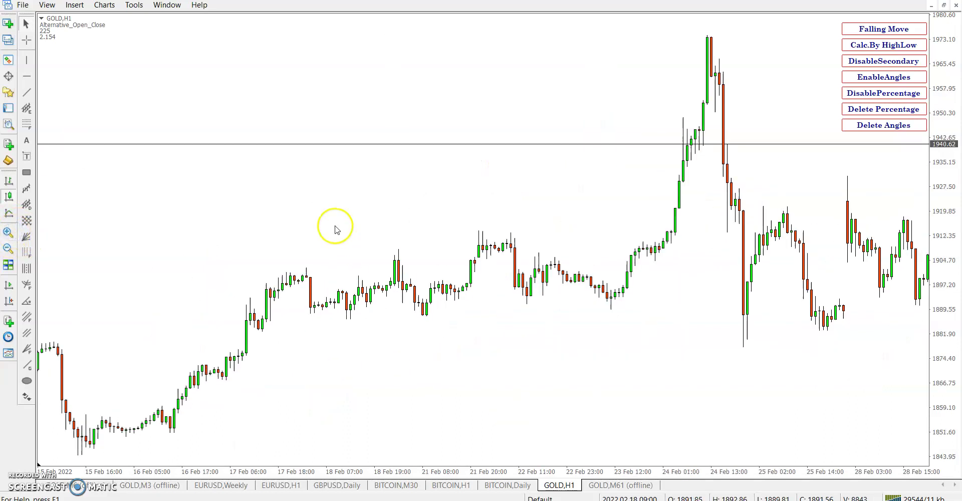
{"action": "scroll", "coordinate": [221, 284], "scroll_direction": "down", "scroll_amount": 10}
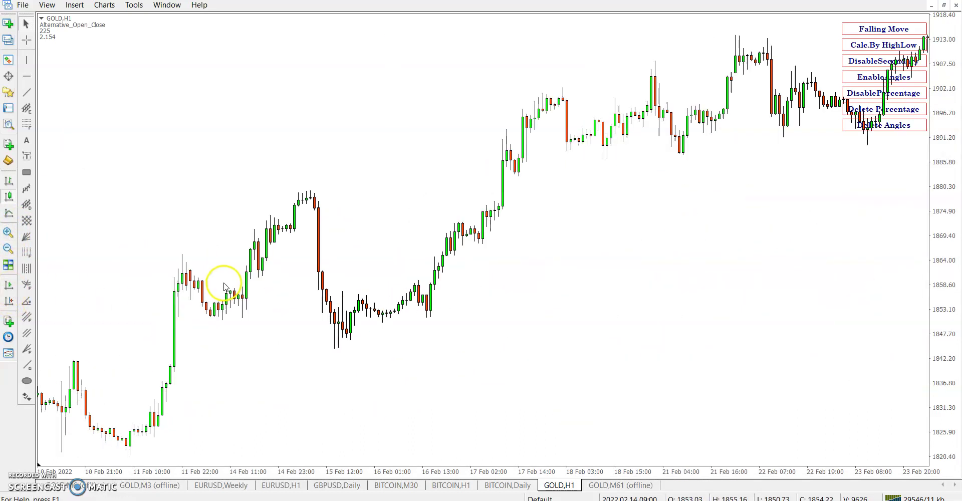
{"action": "left_click", "coordinate": [900, 30]}
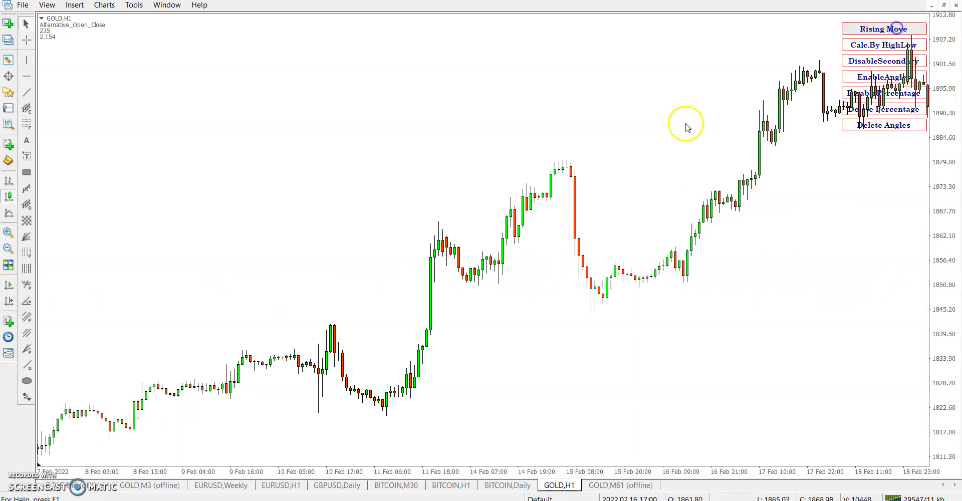
{"action": "left_click", "coordinate": [570, 172]}
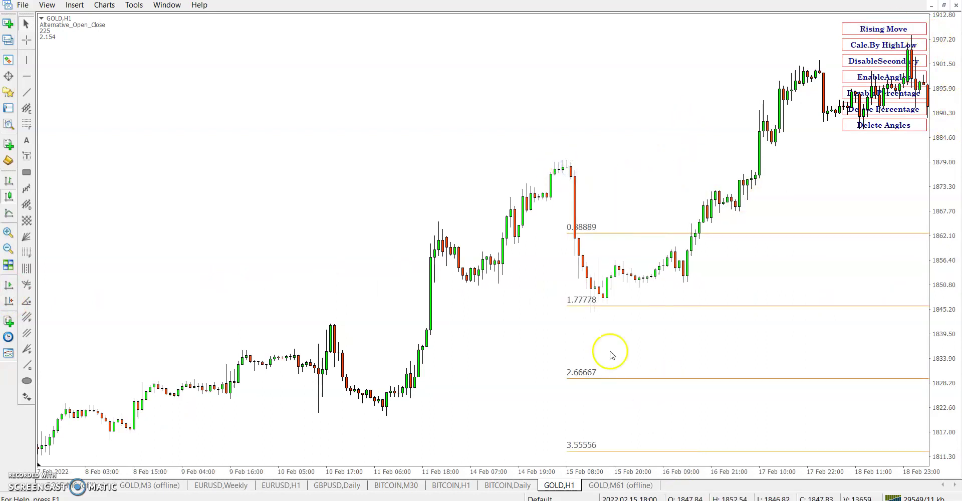
Examine the chart's earlier price history back into January, and the run up to the 8 Mar peak, for further swing highs.
{"action": "scroll", "coordinate": [503, 366], "scroll_direction": "down", "scroll_amount": 20}
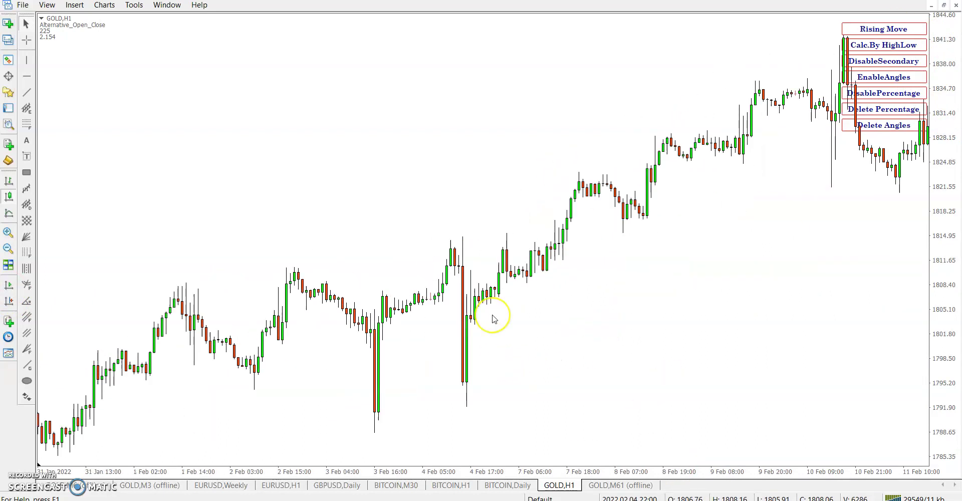
{"action": "scroll", "coordinate": [494, 319], "scroll_direction": "down", "scroll_amount": 5}
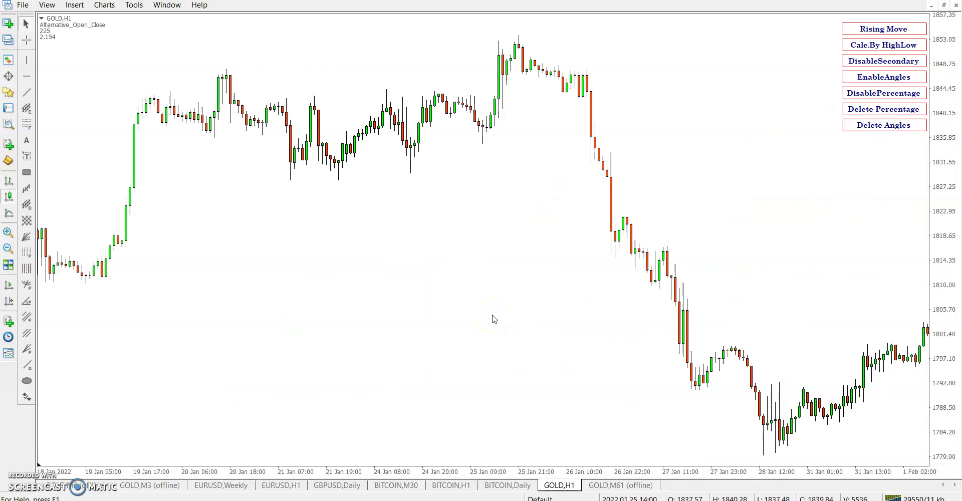
{"action": "scroll", "coordinate": [494, 319], "scroll_direction": "up", "scroll_amount": 15}
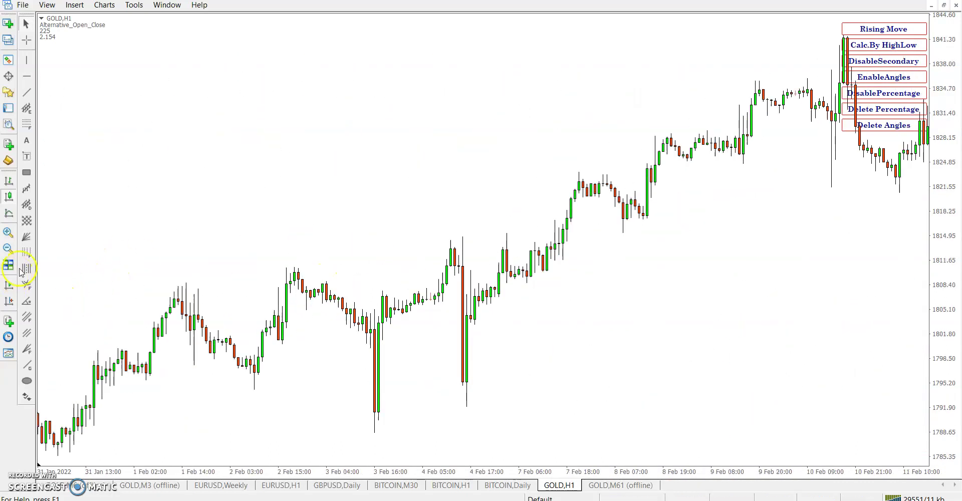
{"action": "left_click", "coordinate": [12, 251]}
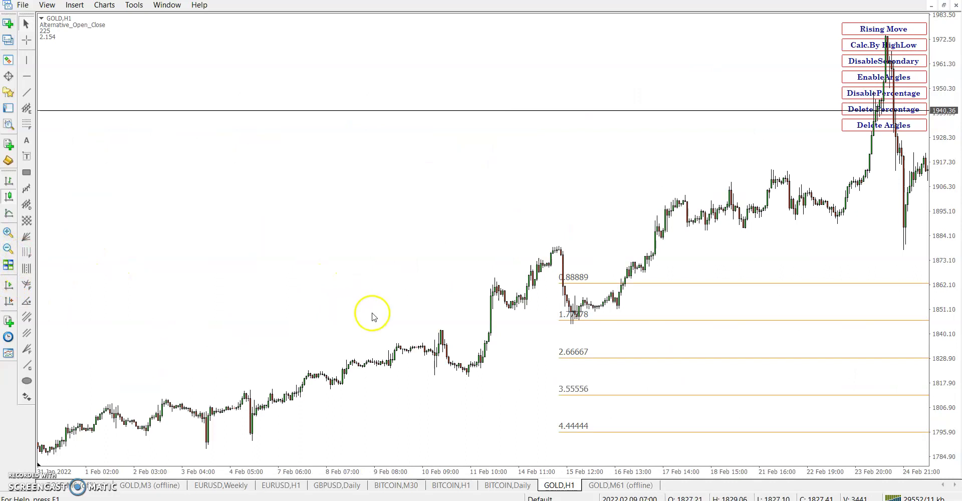
{"action": "scroll", "coordinate": [393, 335], "scroll_direction": "down", "scroll_amount": 8}
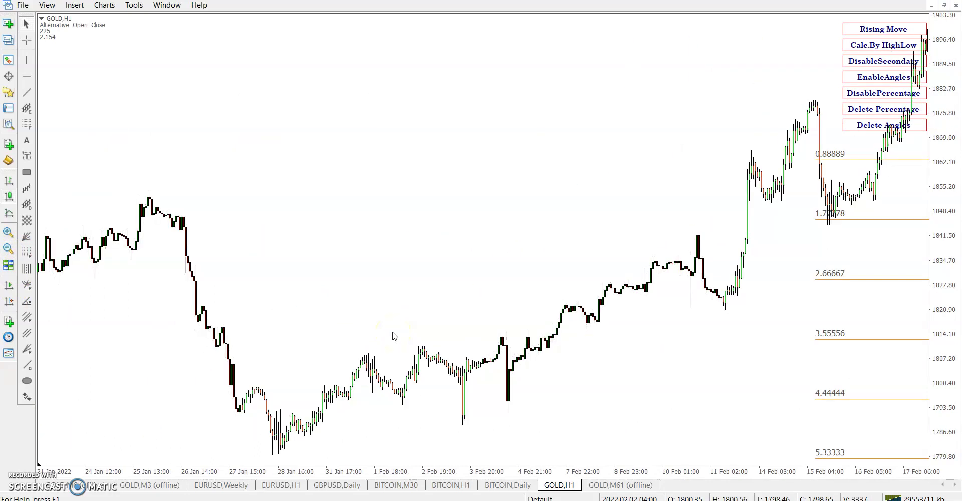
{"action": "scroll", "coordinate": [335, 400], "scroll_direction": "down", "scroll_amount": 8}
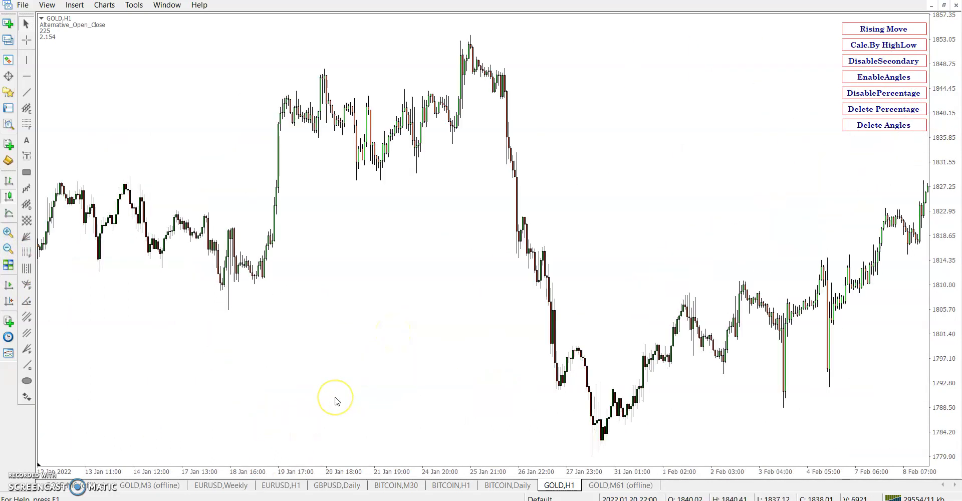
{"action": "scroll", "coordinate": [335, 401], "scroll_direction": "down", "scroll_amount": 8}
{"action": "scroll", "coordinate": [335, 401], "scroll_direction": "up", "scroll_amount": 20}
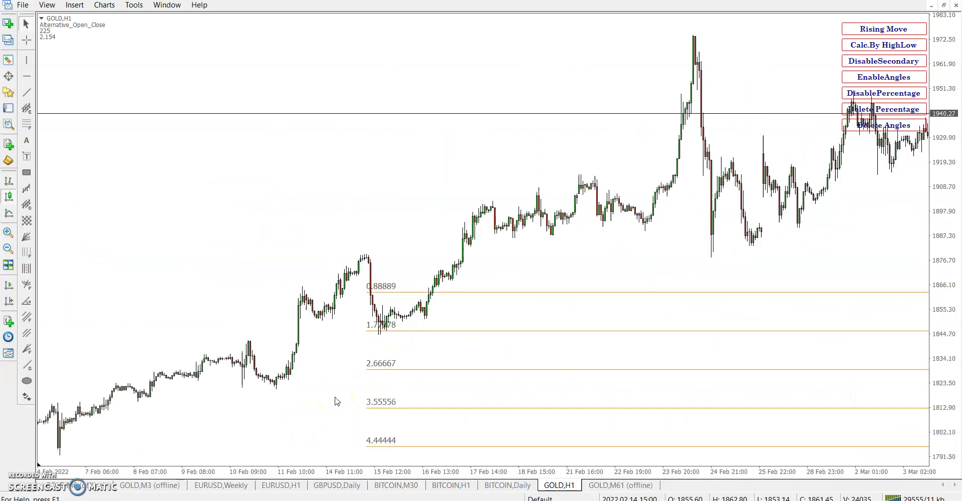
{"action": "scroll", "coordinate": [335, 401], "scroll_direction": "down", "scroll_amount": 4}
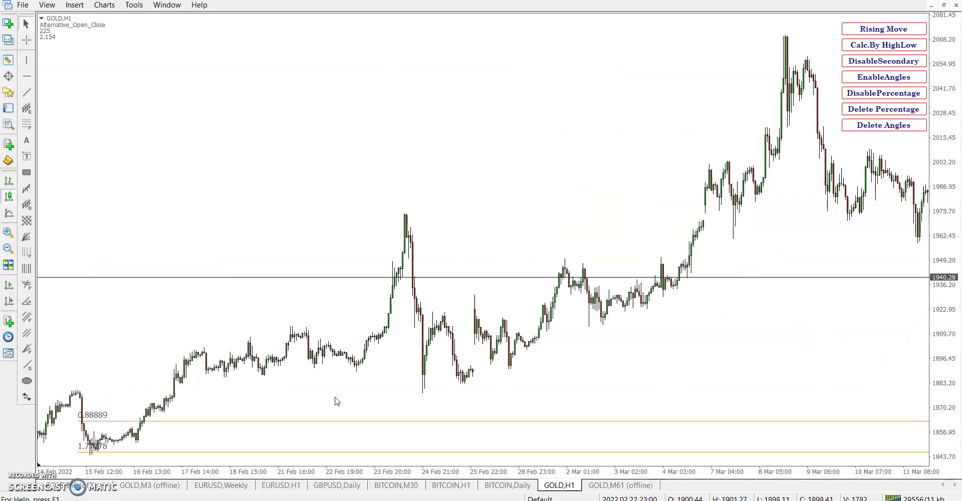
{"action": "scroll", "coordinate": [337, 400], "scroll_direction": "up", "scroll_amount": 4}
{"action": "scroll", "coordinate": [336, 401], "scroll_direction": "down", "scroll_amount": 1}
{"action": "left_click", "coordinate": [27, 205]}
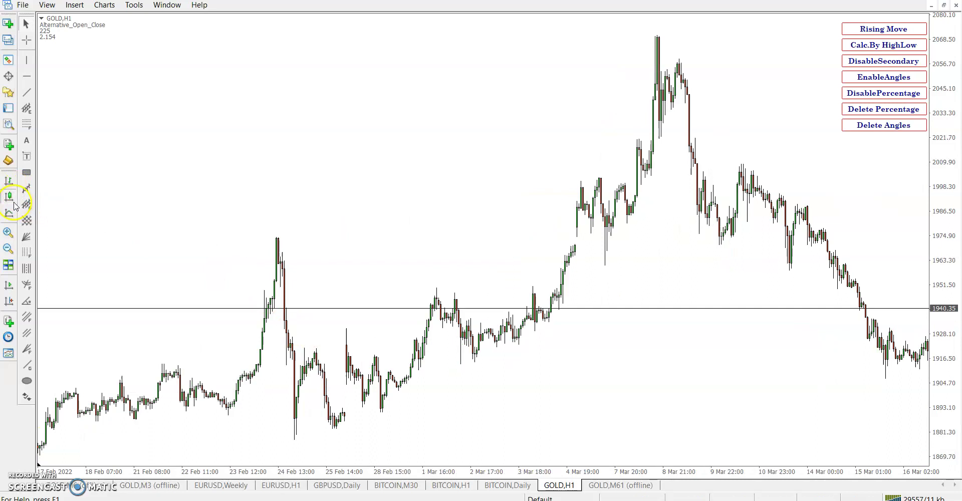
{"action": "left_click", "coordinate": [8, 232]}
{"action": "scroll", "coordinate": [476, 359], "scroll_direction": "down", "scroll_amount": 3}
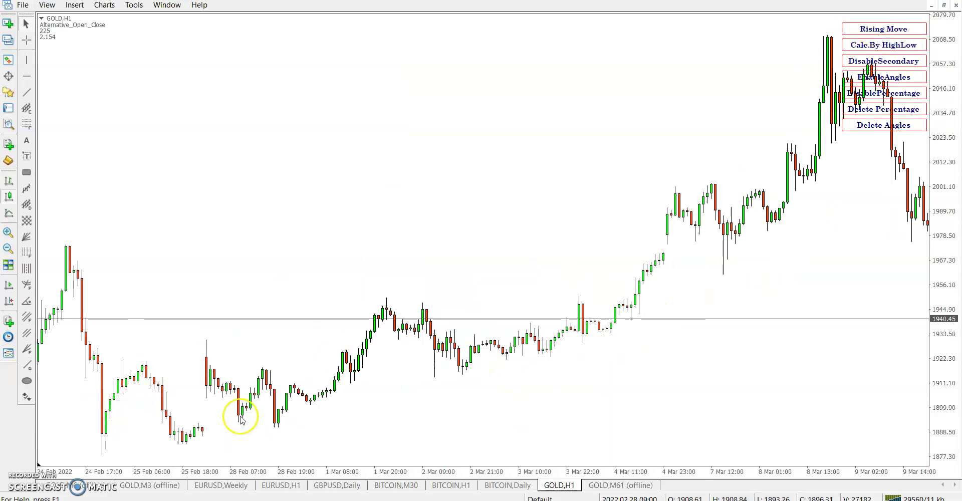
Plot falling percentage levels from the late 1 Mar high, the 7 Mar high and the 8 Mar peak.
{"action": "left_click", "coordinate": [278, 424]}
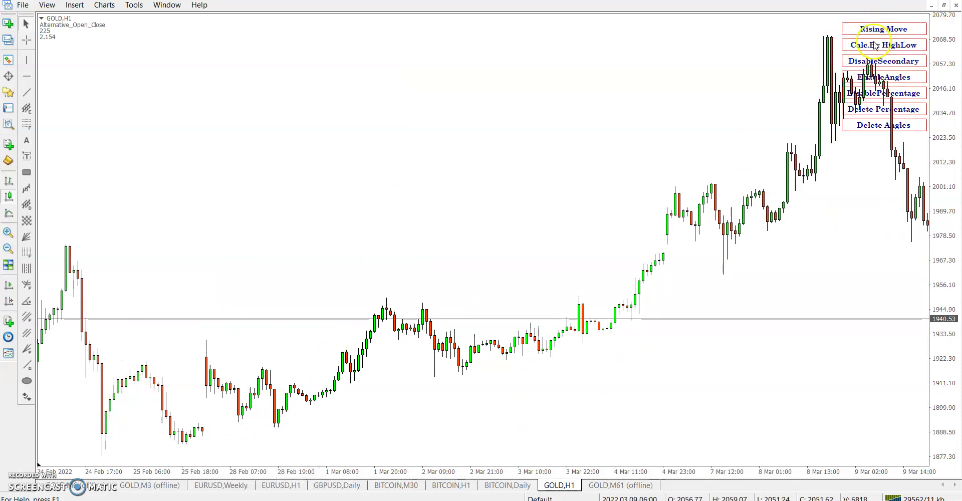
{"action": "left_click", "coordinate": [385, 303]}
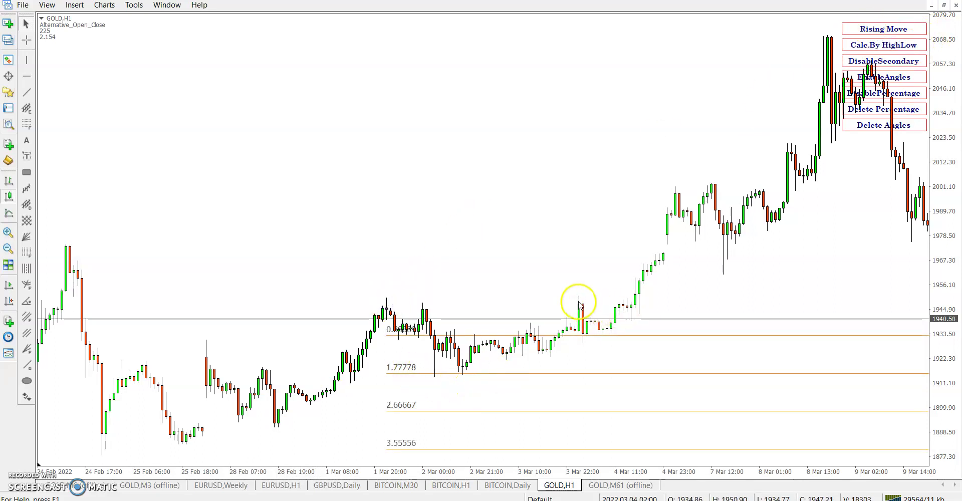
{"action": "left_click", "coordinate": [712, 184]}
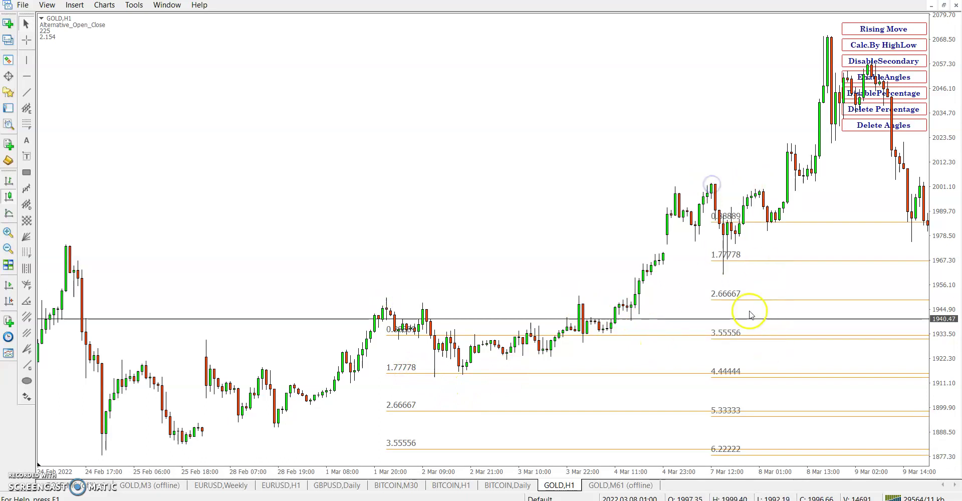
{"action": "left_click_drag", "start_coordinate": [781, 265], "coordinate": [540, 288]}
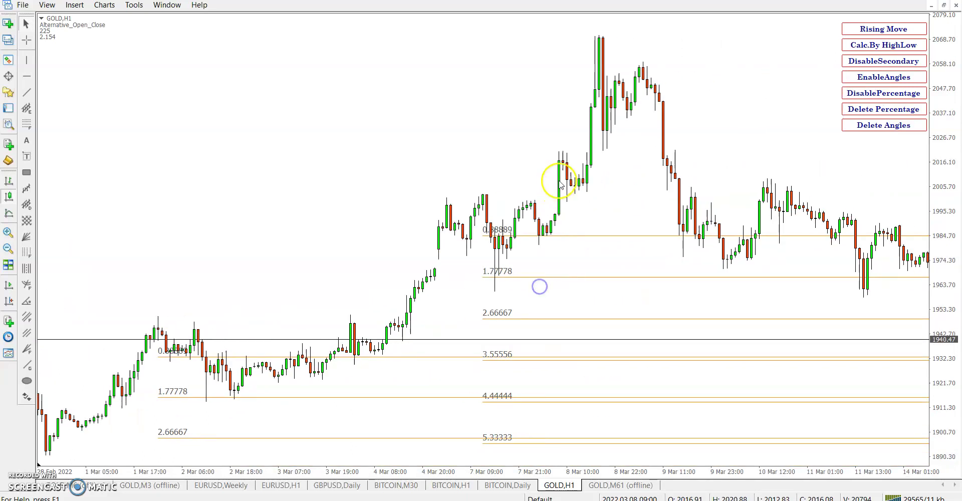
{"action": "left_click", "coordinate": [600, 41]}
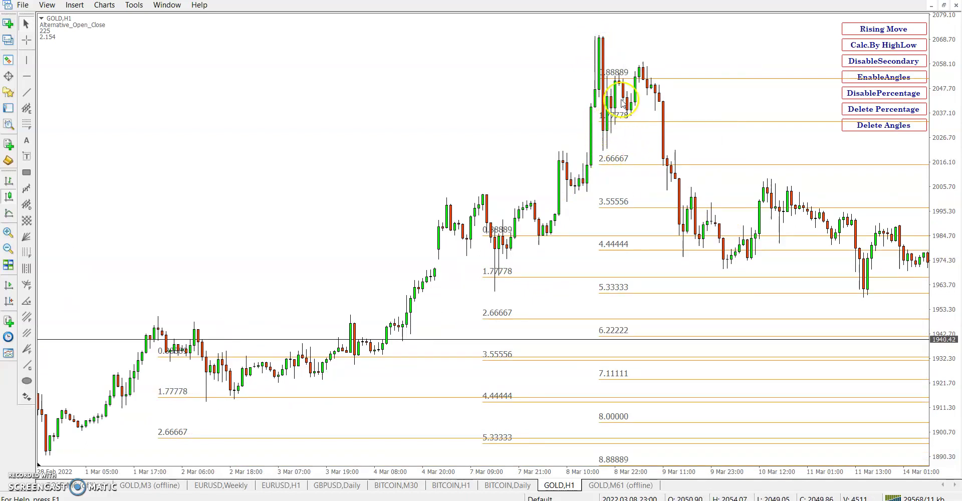
Delete the percentage levels and plot rising ones from the 8 Mar 20:00 low right after the peak.
{"action": "left_click", "coordinate": [870, 110]}
{"action": "left_click", "coordinate": [916, 31]}
{"action": "left_click", "coordinate": [602, 132]}
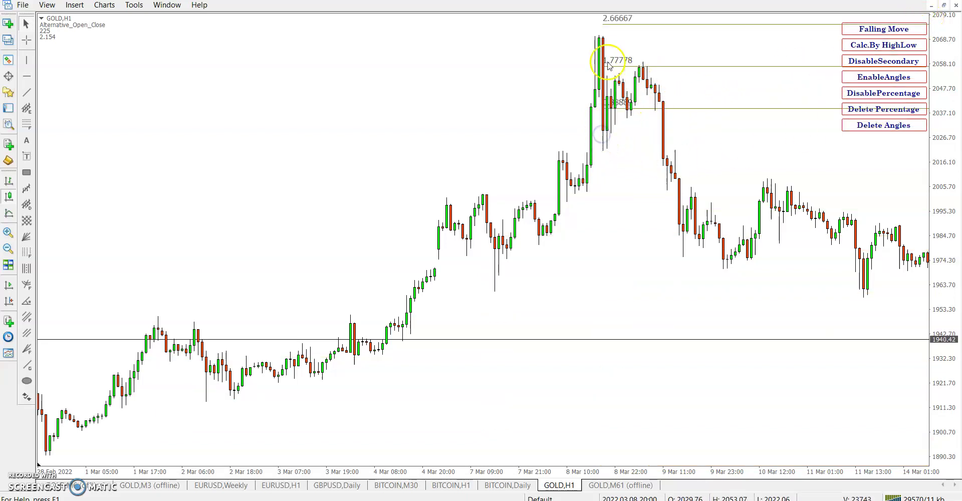
{"action": "scroll", "coordinate": [646, 265], "scroll_direction": "down", "scroll_amount": 5}
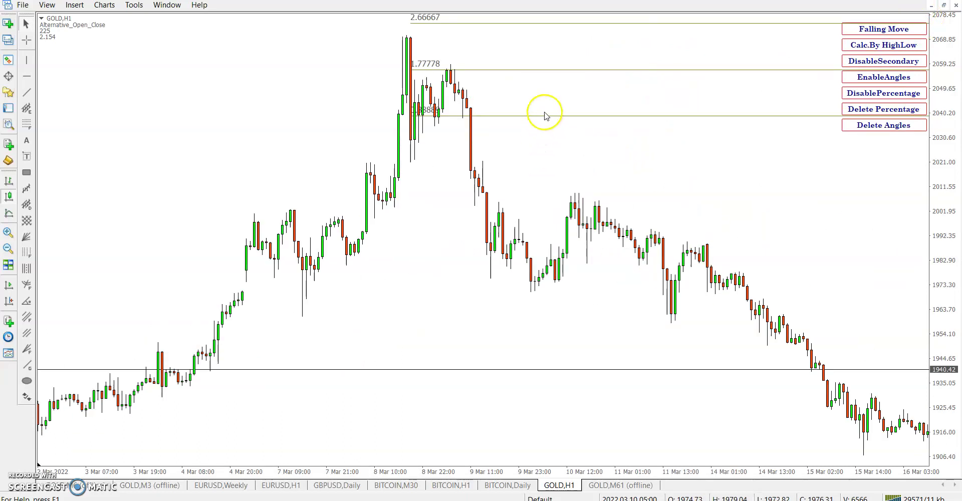
Delete the percentage levels, then plot falling ones from the 9 Mar secondary high and rising ones from the early 10 Mar low.
{"action": "left_click", "coordinate": [883, 110]}
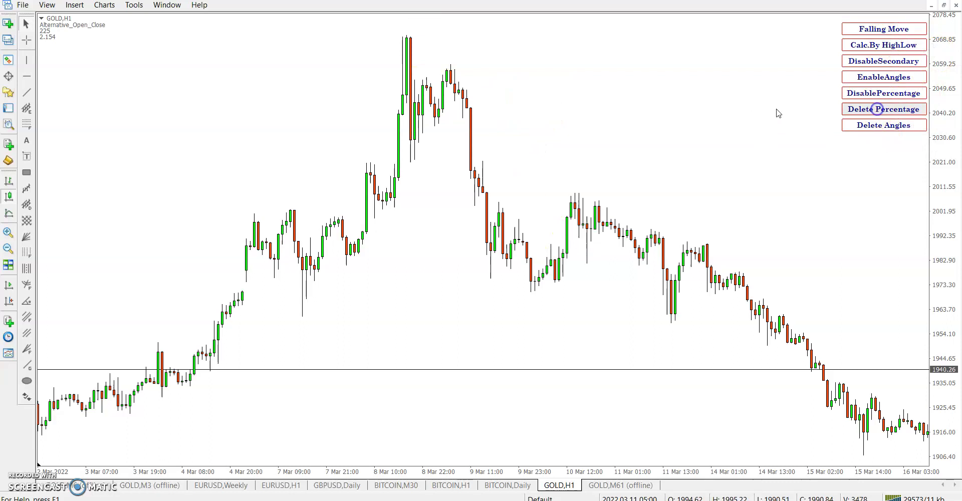
{"action": "left_click", "coordinate": [883, 29]}
{"action": "left_click", "coordinate": [451, 75]}
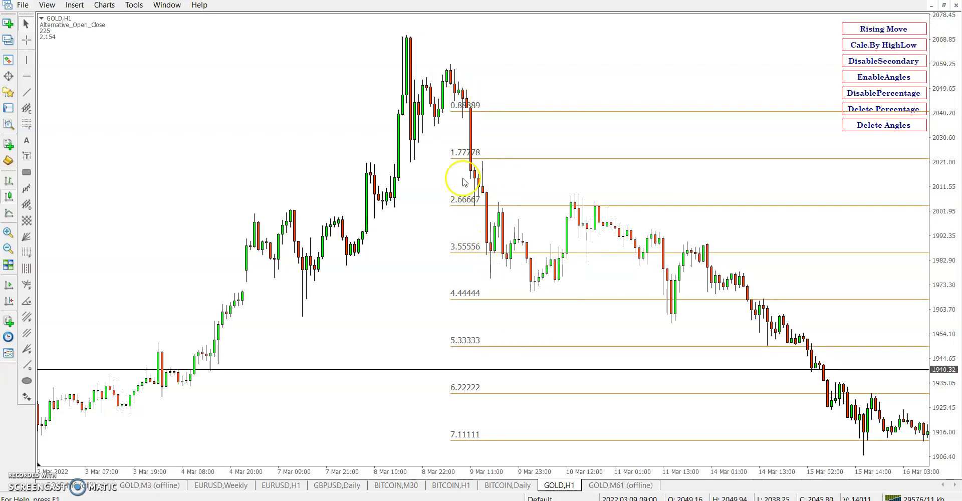
{"action": "mouse_move", "coordinate": [464, 161]}
{"action": "left_click", "coordinate": [486, 253]}
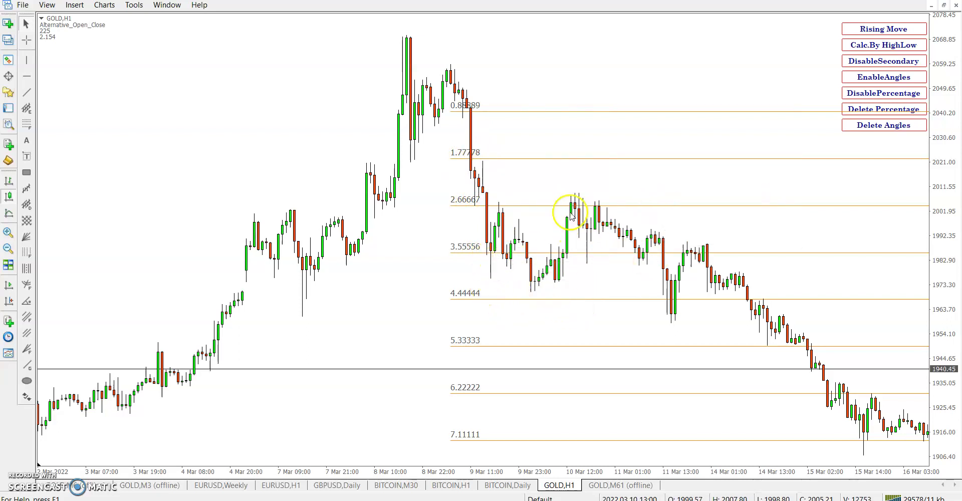
{"action": "left_click", "coordinate": [866, 30]}
{"action": "left_click", "coordinate": [532, 269]}
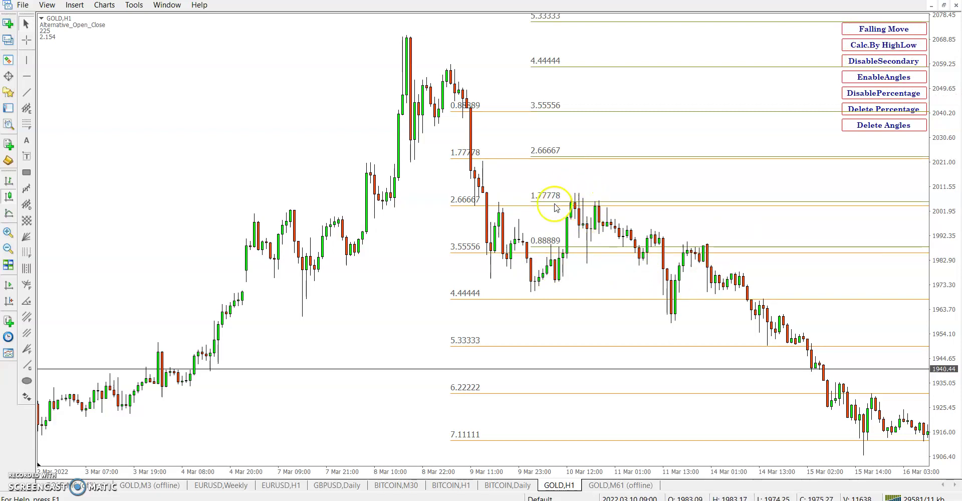
Plot falling percentage levels from the 28 Feb opening high and the two 25 Feb highs before it.
{"action": "scroll", "coordinate": [426, 343], "scroll_direction": "up", "scroll_amount": 10}
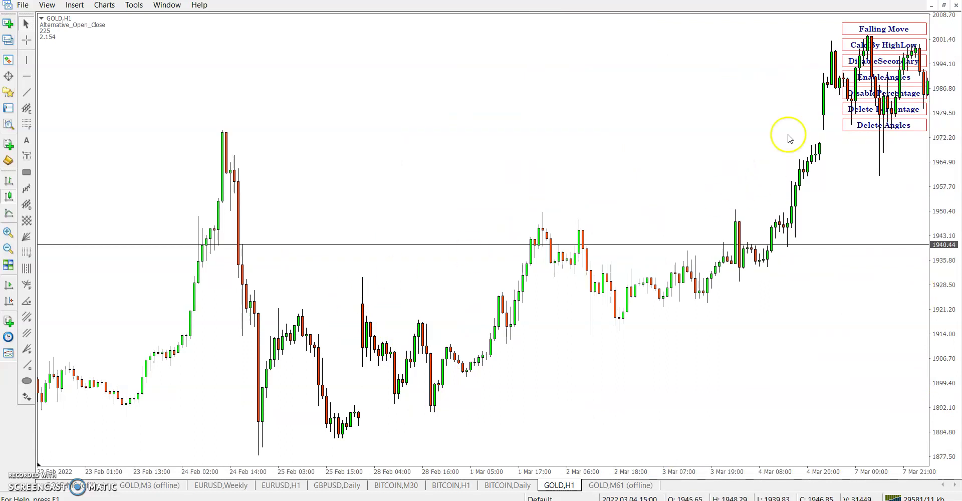
{"action": "left_click", "coordinate": [867, 30]}
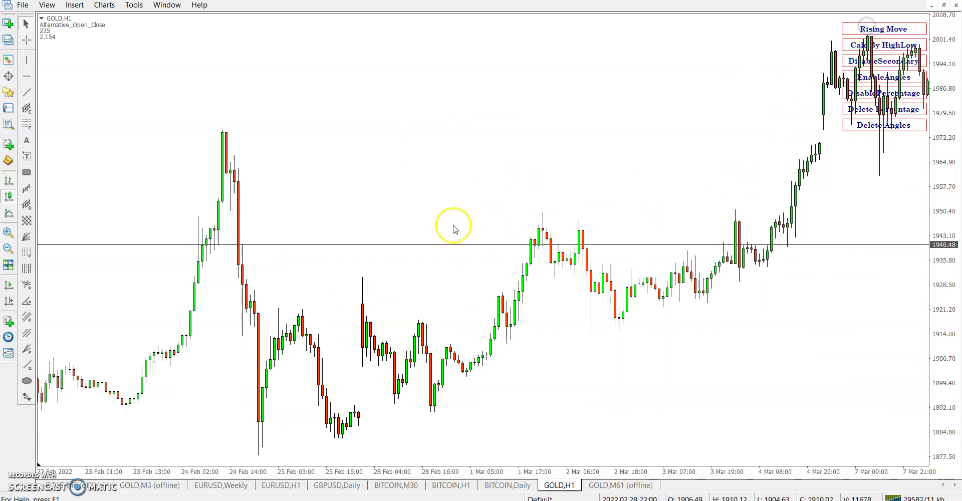
{"action": "left_click", "coordinate": [364, 291]}
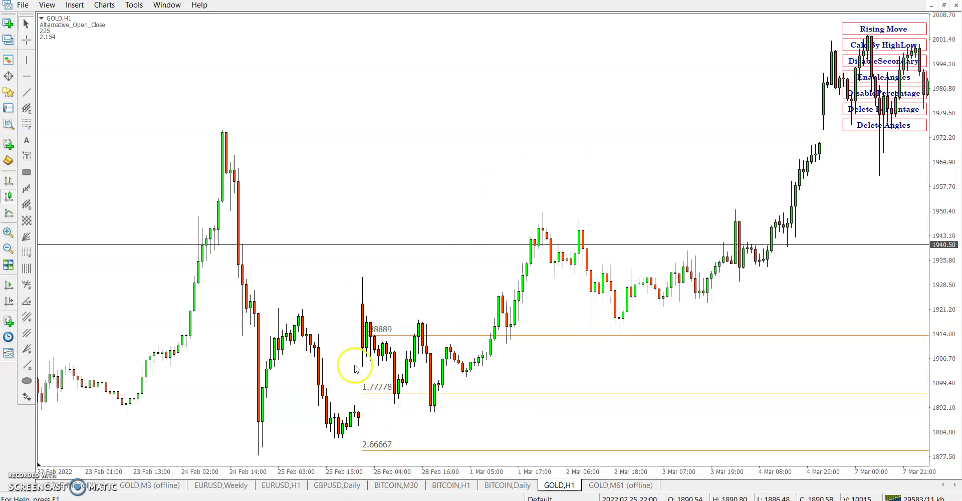
{"action": "left_click", "coordinate": [303, 313]}
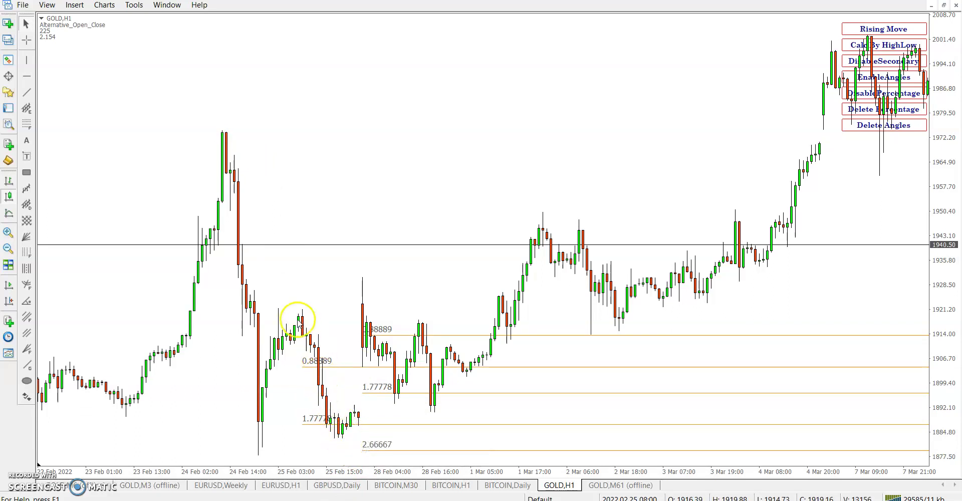
{"action": "left_click", "coordinate": [279, 313]}
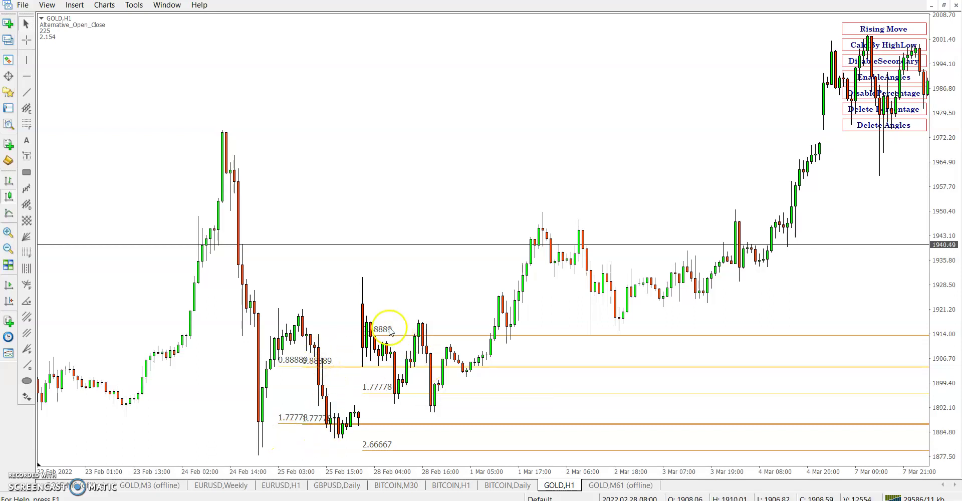
Disable percentage plotting and delete all angles and percentage levels from the chart.
{"action": "key", "text": "End"}
{"action": "left_click", "coordinate": [858, 127]}
{"action": "left_click", "coordinate": [873, 93]}
{"action": "left_click", "coordinate": [872, 111]}
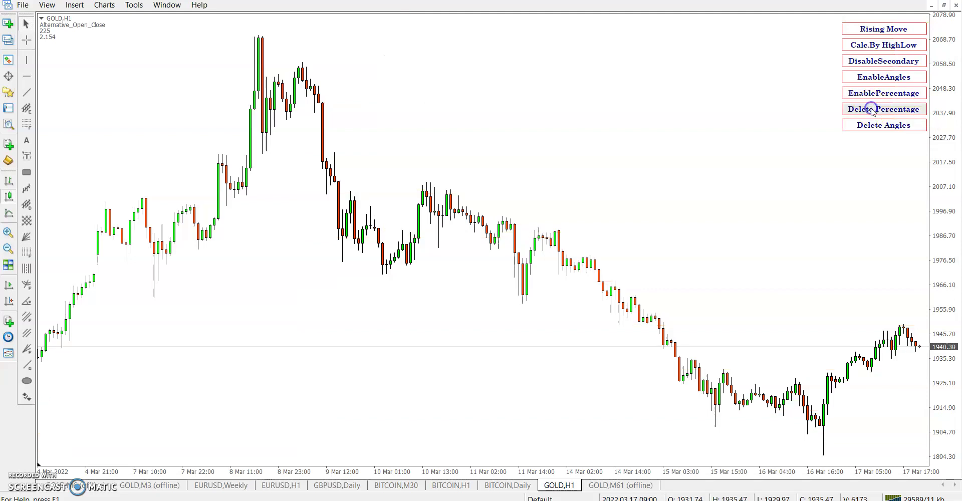
Enable both angles and percentages, and plot rising angles with percentage levels from the 21 Feb 09:00 low.
{"action": "left_click", "coordinate": [882, 95]}
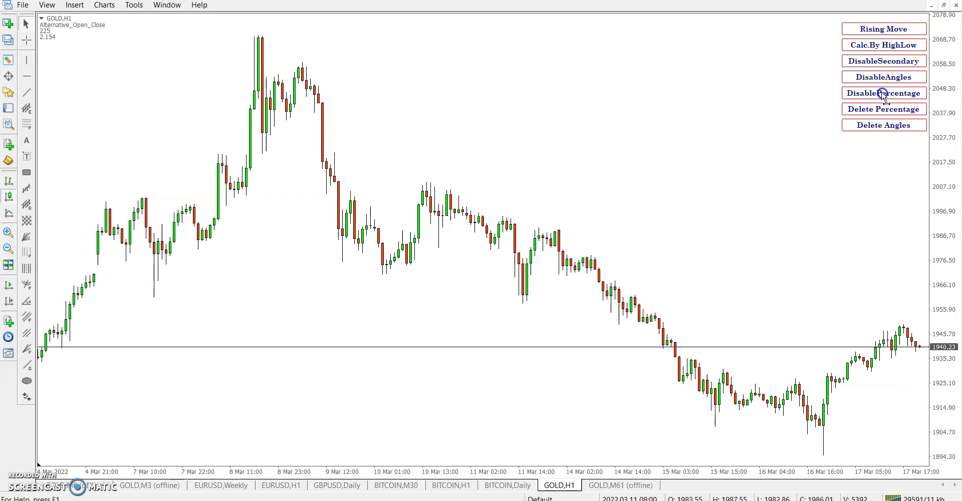
{"action": "scroll", "coordinate": [883, 94], "scroll_direction": "up", "scroll_amount": 2}
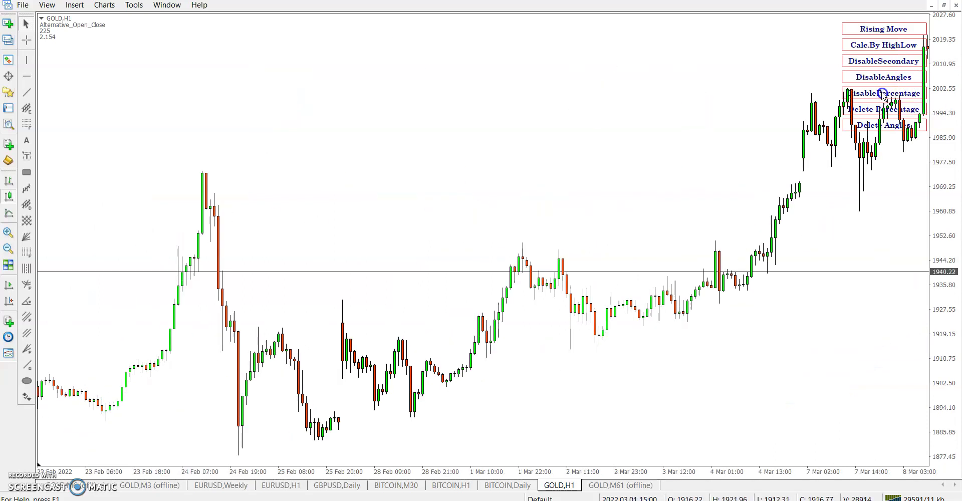
{"action": "scroll", "coordinate": [882, 94], "scroll_direction": "up", "scroll_amount": 2}
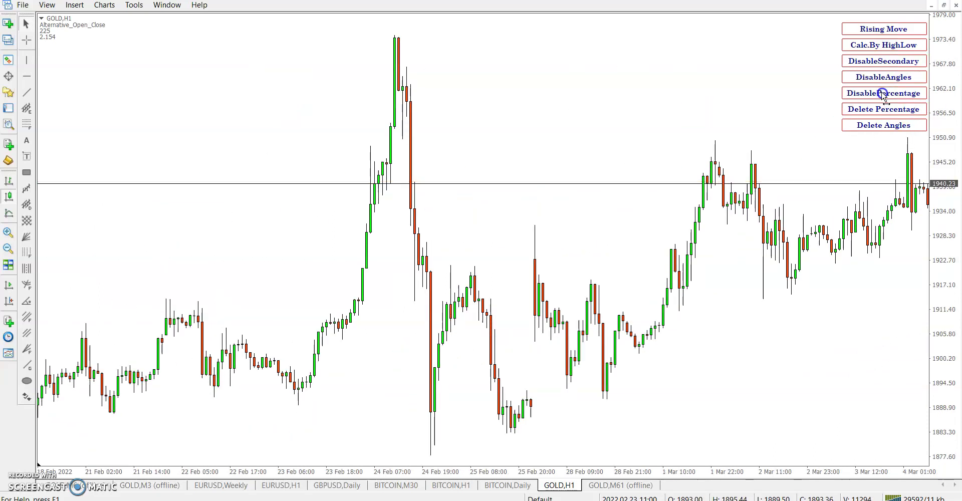
{"action": "scroll", "coordinate": [883, 95], "scroll_direction": "up", "scroll_amount": 1}
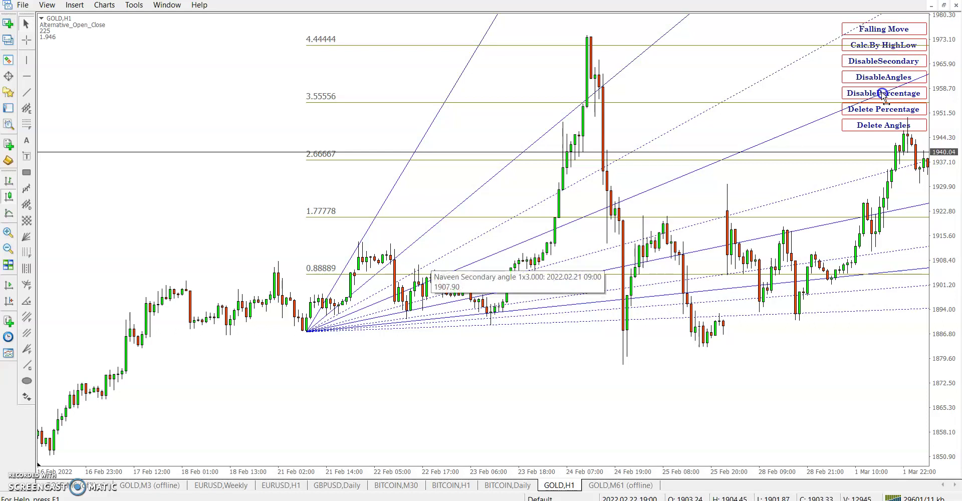
Delete the existing percentage levels and angles, and plot rising angles with percentage levels from the 23 Feb 11:00 low.
{"action": "middle_click", "coordinate": [415, 273]}
{"action": "left_click_drag", "start_coordinate": [414, 273], "coordinate": [495, 325]}
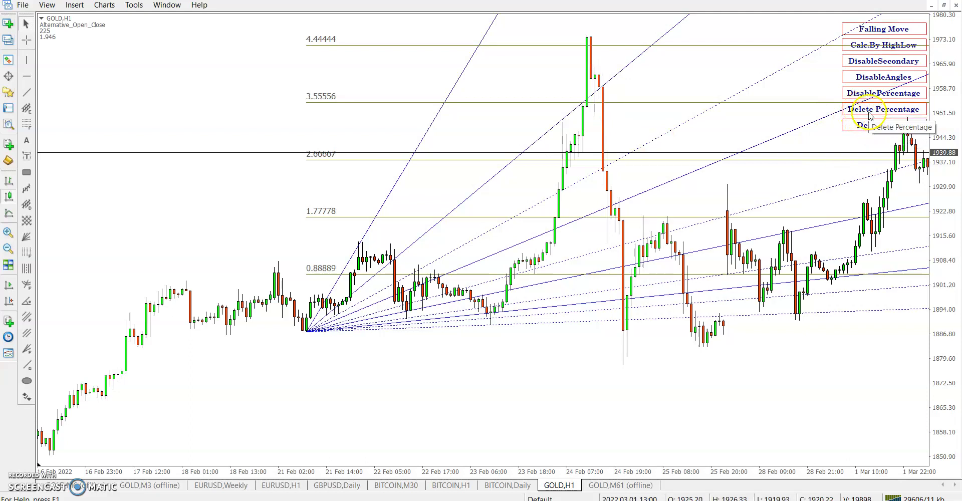
{"action": "left_click", "coordinate": [873, 110]}
{"action": "left_click", "coordinate": [871, 132]}
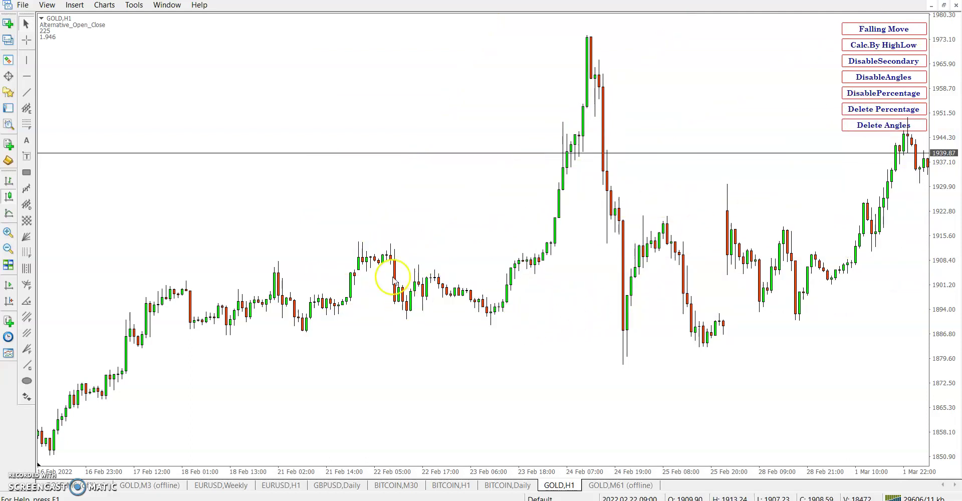
{"action": "left_click", "coordinate": [492, 322]}
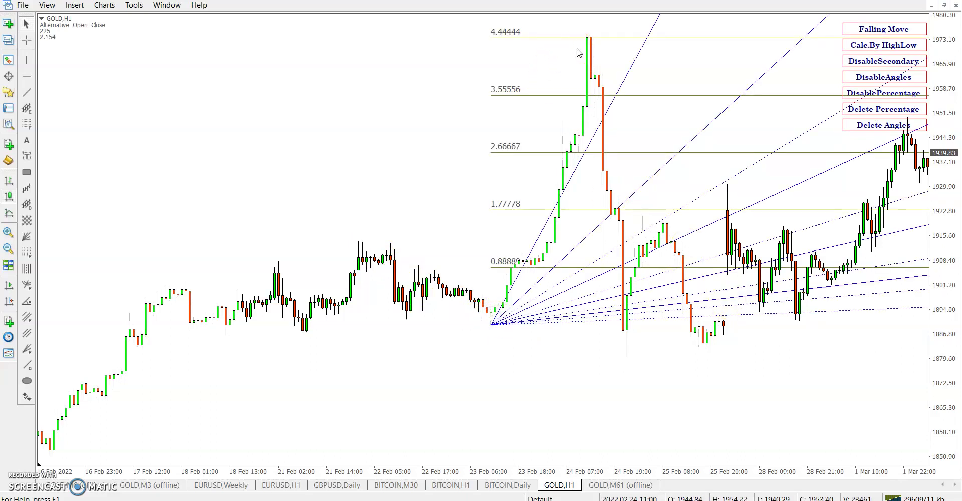
Measure the move from the 23 Feb low to the 24 Feb high with the crosshair.
{"action": "key", "text": "ctrl+f"}
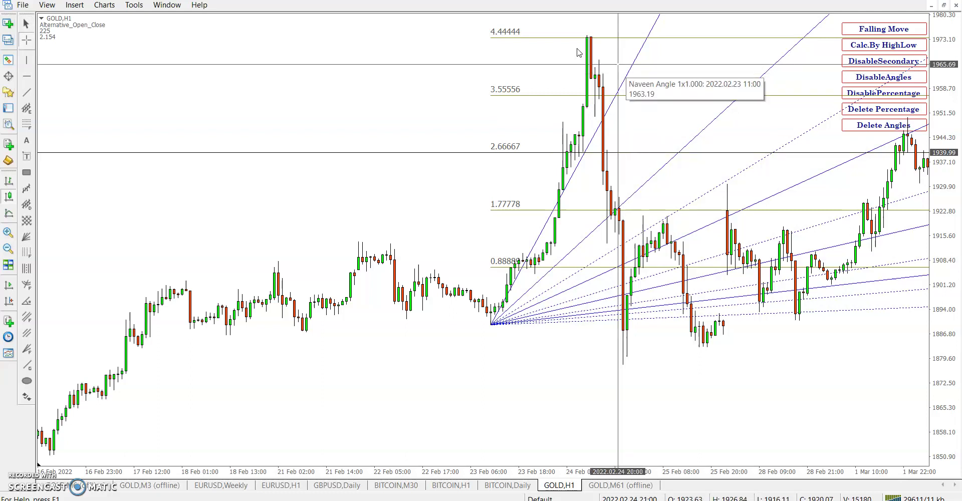
{"action": "left_click_drag", "start_coordinate": [566, 79], "coordinate": [587, 36]}
{"action": "left_click_drag", "start_coordinate": [491, 324], "coordinate": [587, 36]}
{"action": "left_click_drag", "start_coordinate": [491, 324], "coordinate": [486, 324]}
{"action": "left_click", "coordinate": [579, 53]}
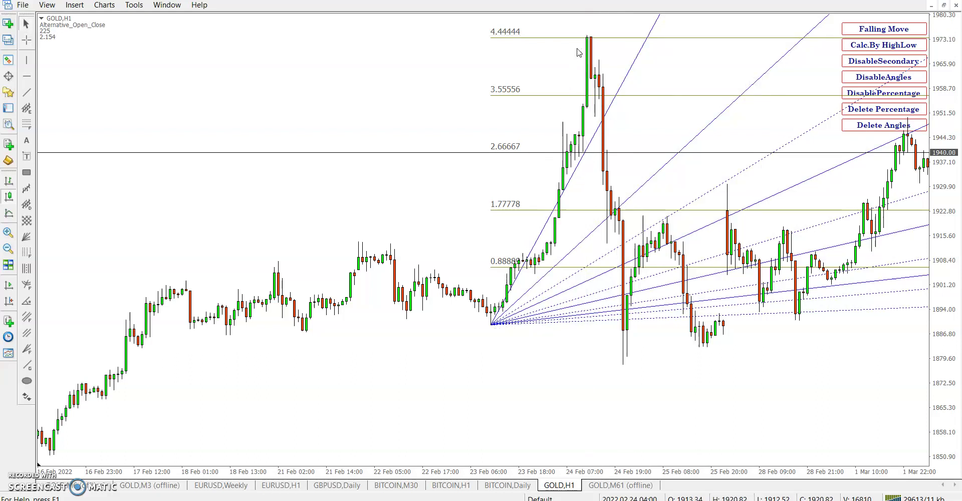
Switch the calculation to high/low and plot rising angles with percentage levels from the 16, 21, 22 and 23 Feb lows.
{"action": "left_click", "coordinate": [854, 45]}
{"action": "left_click", "coordinate": [490, 311]}
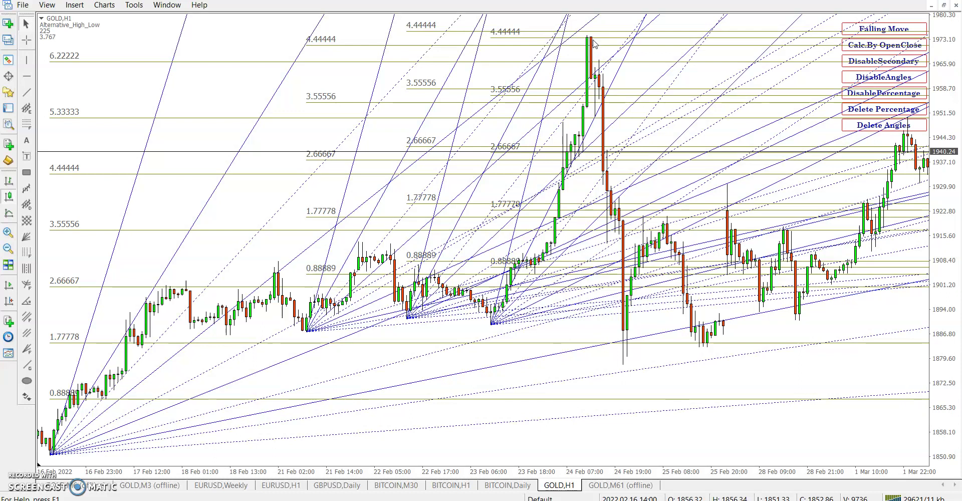
Delete all percentage levels and angles, and plot rising ones from the 15 Feb low using the high/low calculation.
{"action": "left_click", "coordinate": [883, 109]}
{"action": "scroll", "coordinate": [534, 260], "scroll_direction": "up", "scroll_amount": 10}
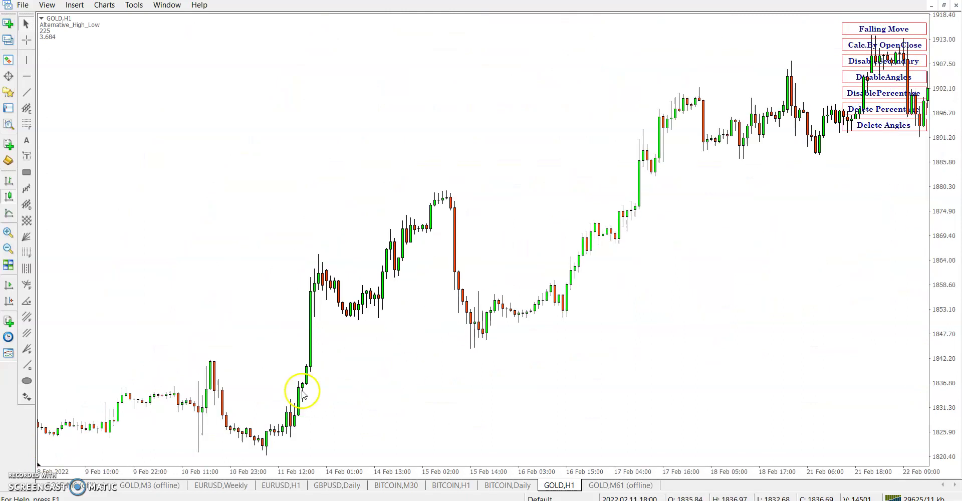
{"action": "left_click", "coordinate": [537, 303]}
{"action": "scroll", "coordinate": [538, 305], "scroll_direction": "down", "scroll_amount": 3}
{"action": "scroll", "coordinate": [539, 306], "scroll_direction": "down", "scroll_amount": 15}
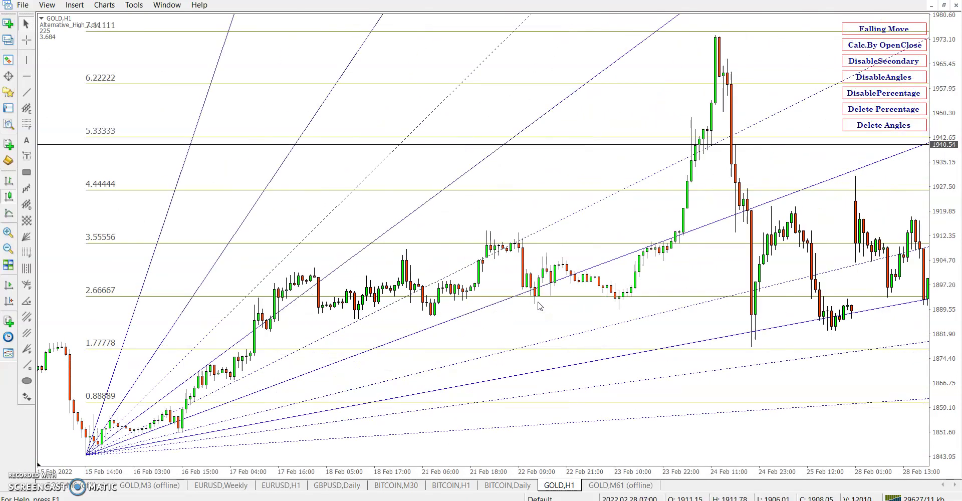
Switch the calculation back to open/close and replot the rising angles and percentage levels from the 15 Feb low.
{"action": "scroll", "coordinate": [538, 306], "scroll_direction": "up", "scroll_amount": 12}
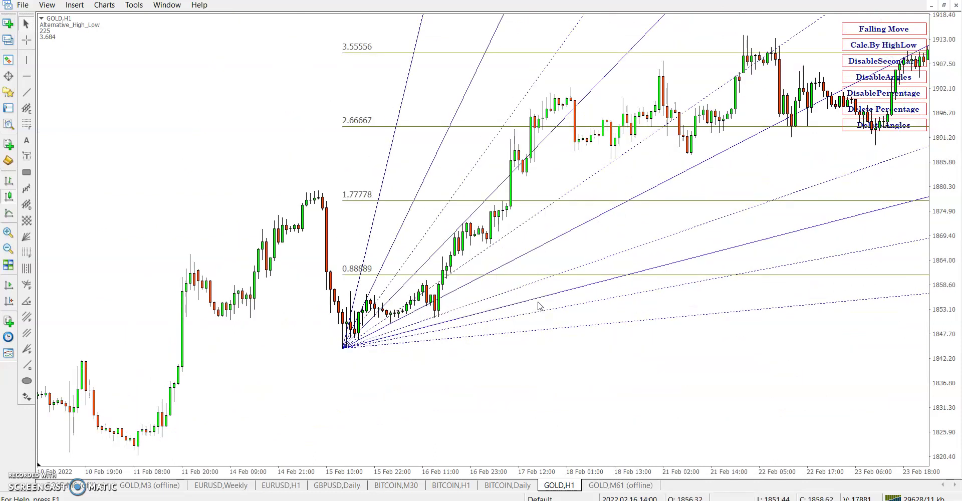
{"action": "scroll", "coordinate": [539, 305], "scroll_direction": "down", "scroll_amount": 12}
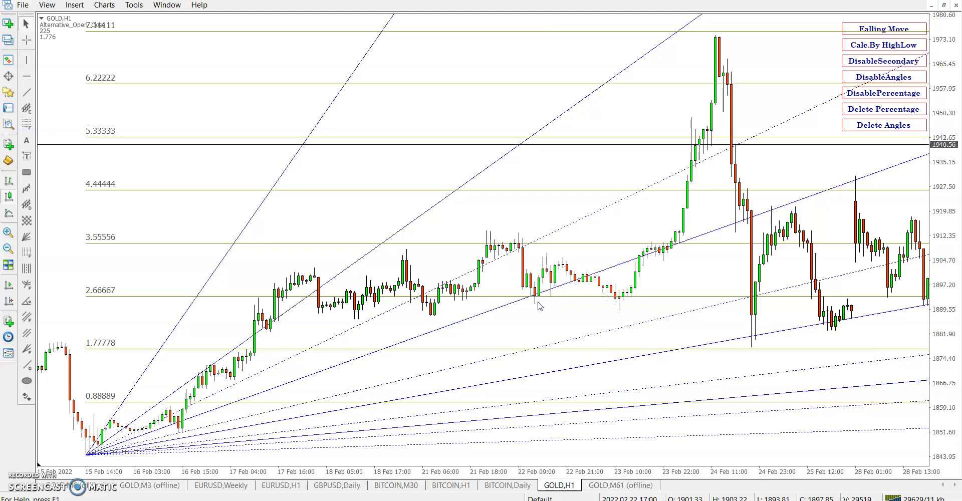
{"action": "left_click", "coordinate": [883, 44]}
{"action": "scroll", "coordinate": [708, 176], "scroll_direction": "down", "scroll_amount": 4}
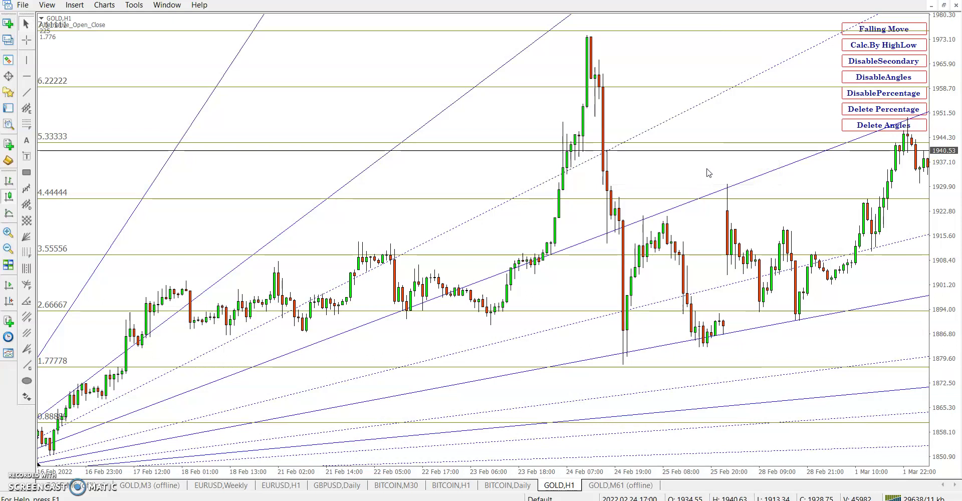
Examine how the late February and early March candles meet the 15 Feb angles and levels, using the crosshair.
{"action": "middle_click", "coordinate": [709, 173]}
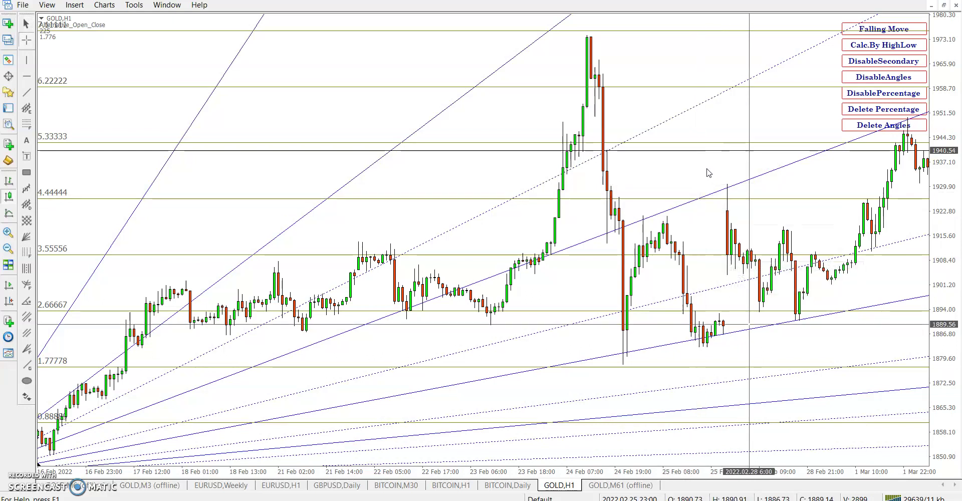
{"action": "scroll", "coordinate": [708, 173], "scroll_direction": "down", "scroll_amount": 5}
{"action": "scroll", "coordinate": [709, 173], "scroll_direction": "up", "scroll_amount": 8}
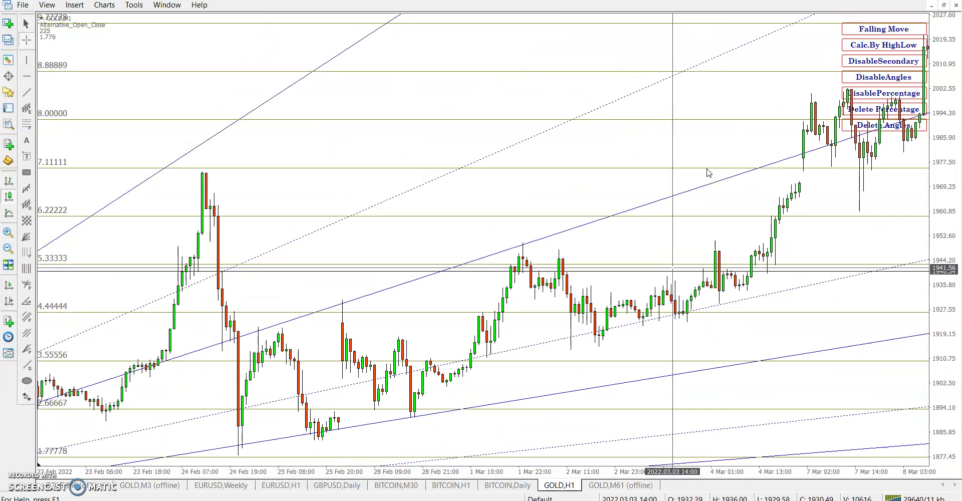
Delete the 15 Feb plots, and plot rising angles with percentage levels from the 24 Feb low.
{"action": "middle_click", "coordinate": [708, 173]}
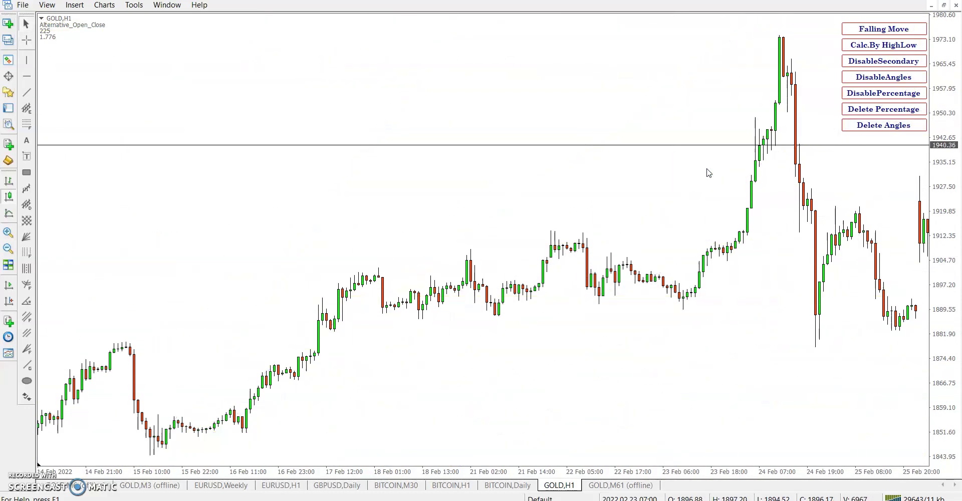
{"action": "scroll", "coordinate": [709, 173], "scroll_direction": "down", "scroll_amount": 5}
{"action": "scroll", "coordinate": [708, 173], "scroll_direction": "down", "scroll_amount": 2}
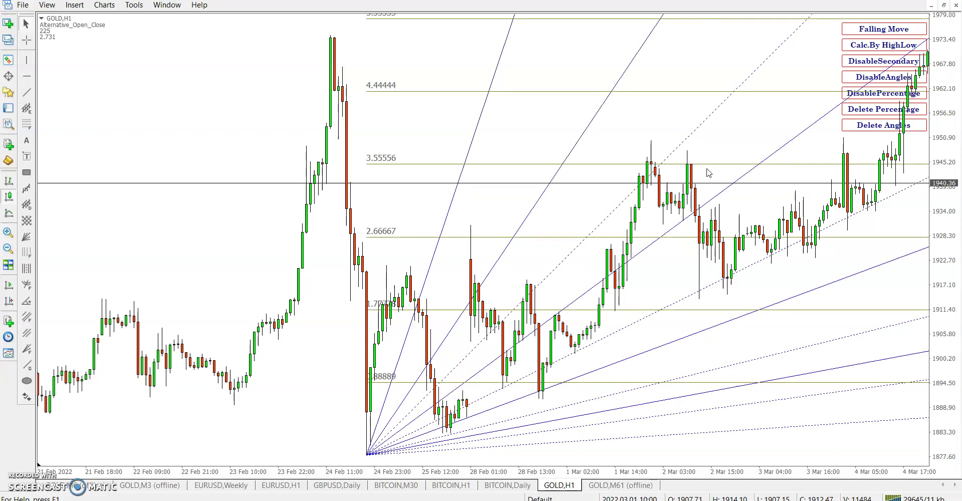
Check the March swing highs and lows against the 24 Feb angles and percentage levels with the crosshair.
{"action": "middle_click", "coordinate": [472, 160]}
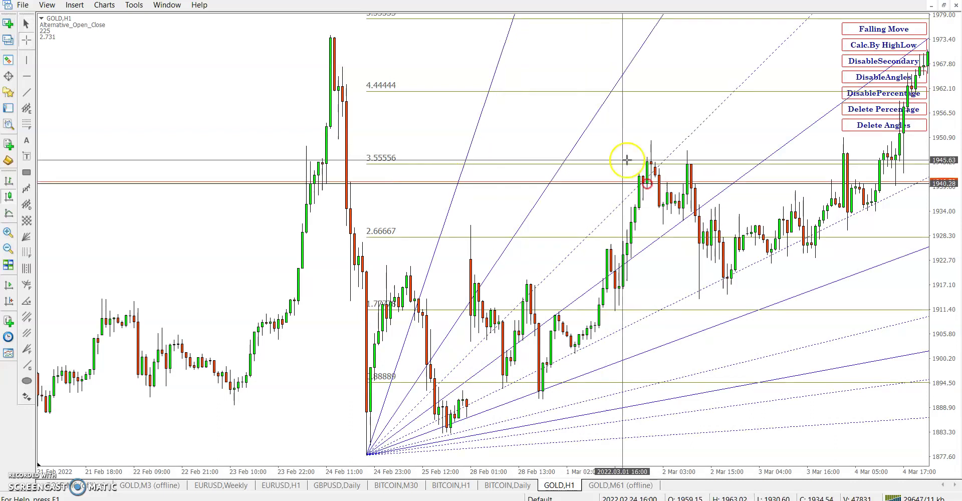
{"action": "left_click_drag", "start_coordinate": [630, 212], "coordinate": [414, 314]}
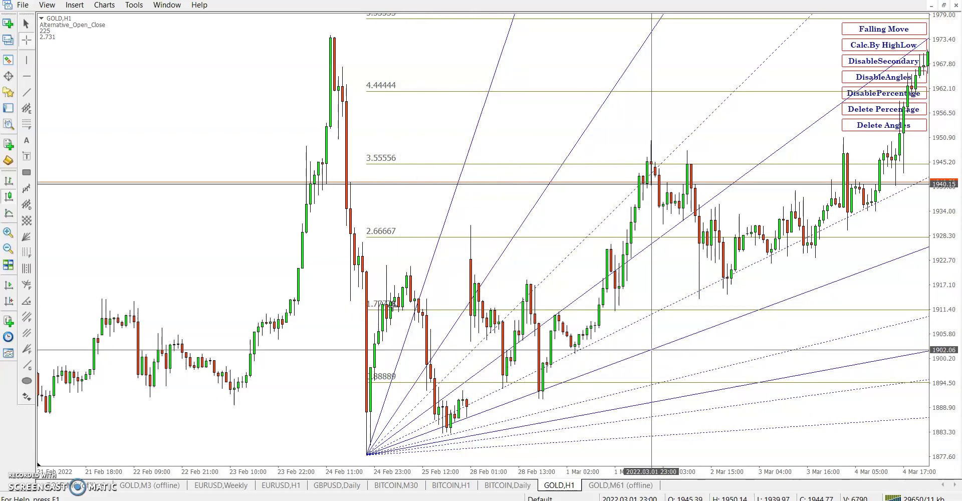
{"action": "key", "text": "plus"}
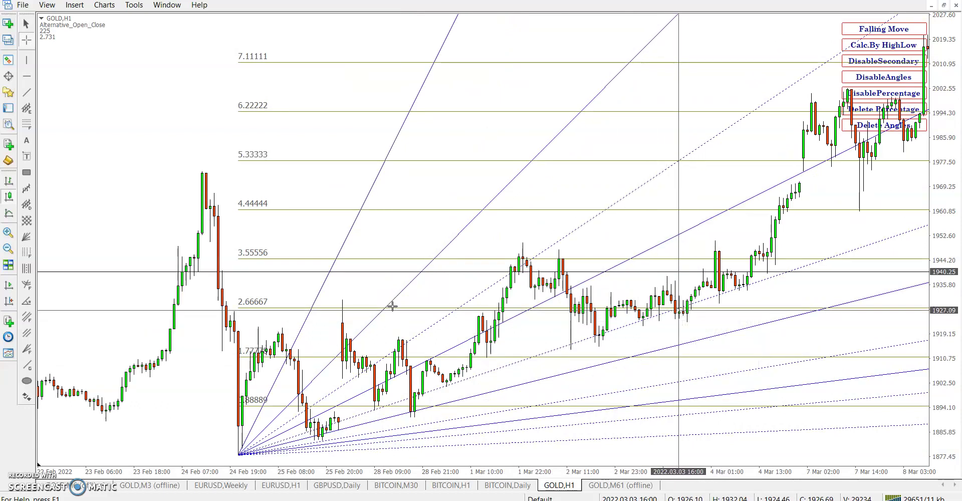
{"action": "mouse_move", "coordinate": [678, 309]}
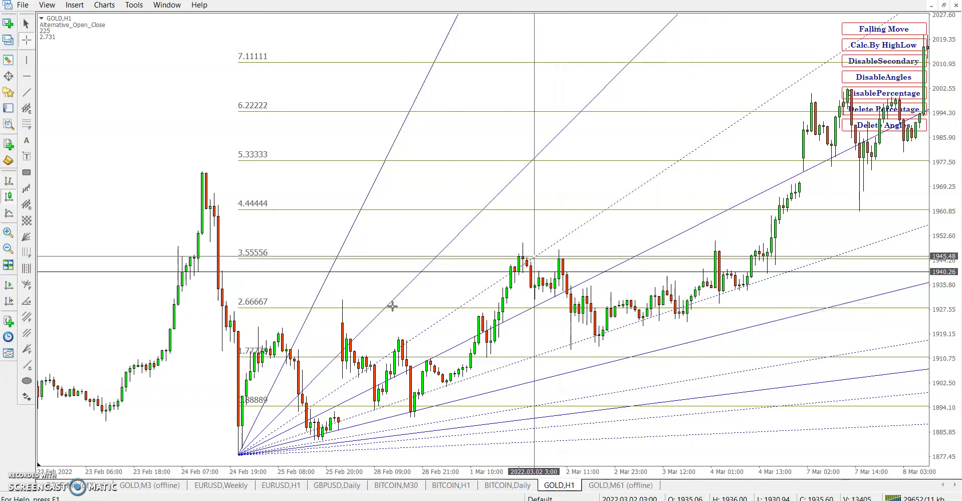
{"action": "scroll", "coordinate": [392, 306], "scroll_direction": "down", "scroll_amount": 3}
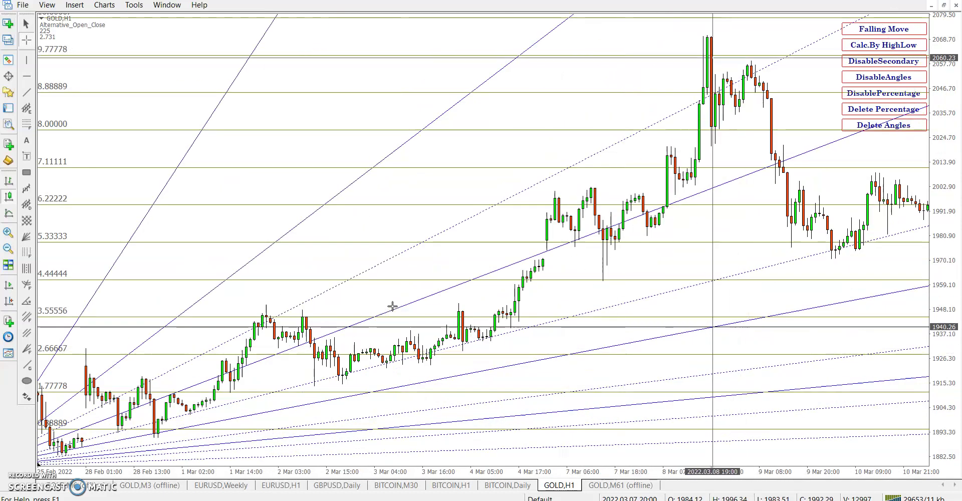
{"action": "scroll", "coordinate": [392, 306], "scroll_direction": "up", "scroll_amount": 3}
{"action": "scroll", "coordinate": [392, 306], "scroll_direction": "down", "scroll_amount": 5}
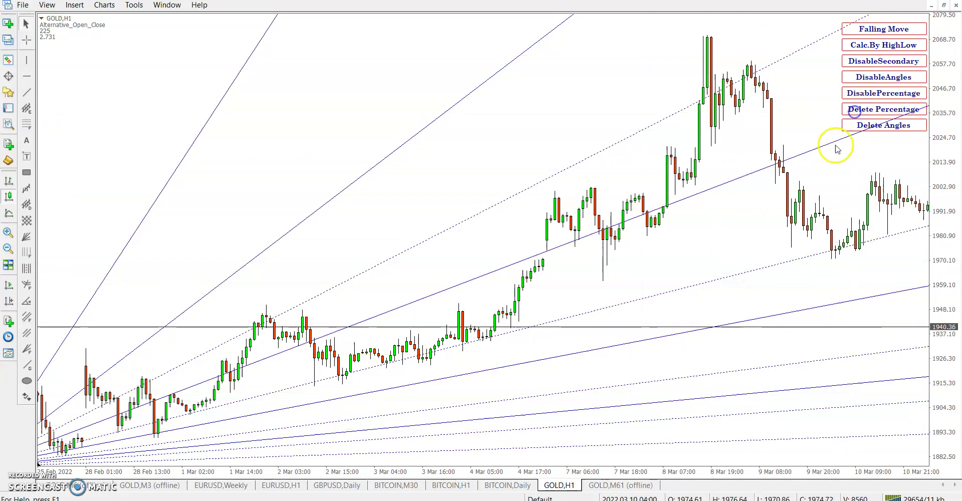
Delete the 24 Feb plots, and plot percentage levels from the 28 Feb low and levels with angles from the first 2 Mar low.
{"action": "left_click", "coordinate": [857, 125]}
{"action": "scroll", "coordinate": [498, 323], "scroll_direction": "up", "scroll_amount": 2}
{"action": "scroll", "coordinate": [344, 464], "scroll_direction": "up", "scroll_amount": 2}
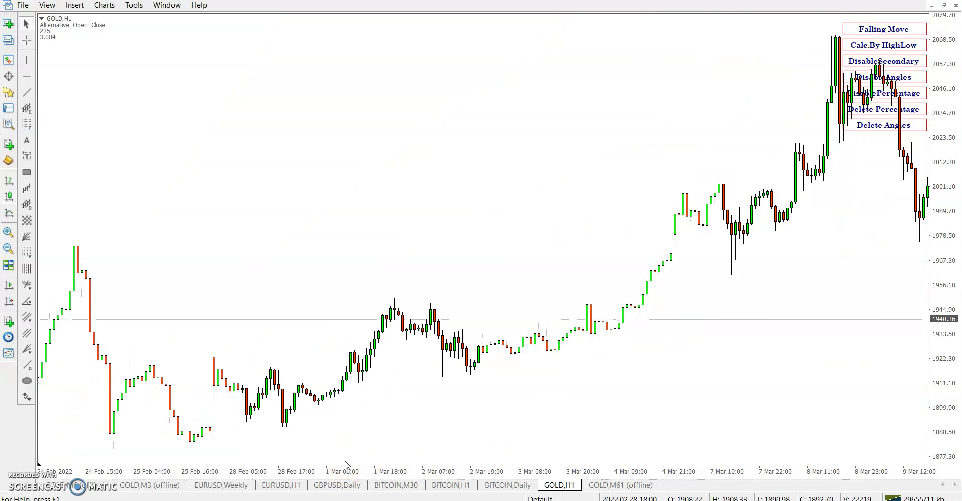
{"action": "scroll", "coordinate": [344, 465], "scroll_direction": "down", "scroll_amount": 6}
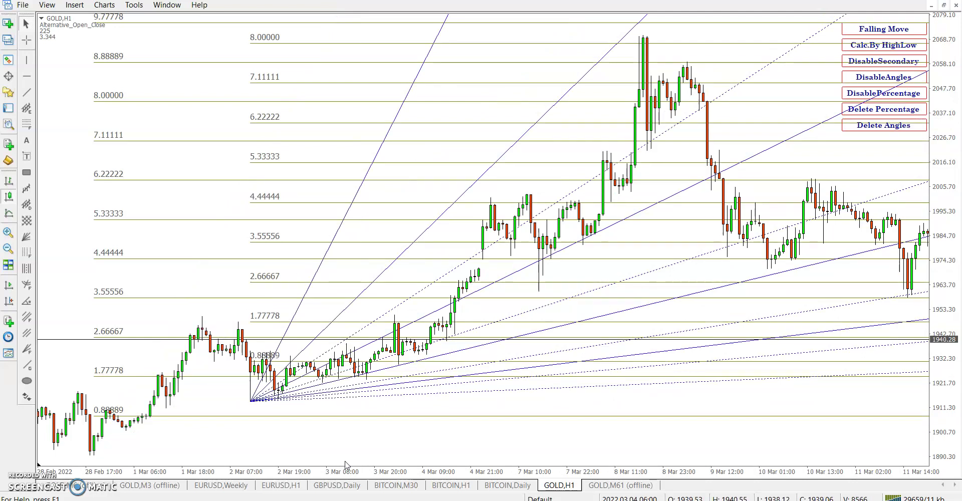
Delete all percentage levels and angles, and plot rising ones from the late 2 Mar secondary low.
{"action": "key", "text": "ctrl+f"}
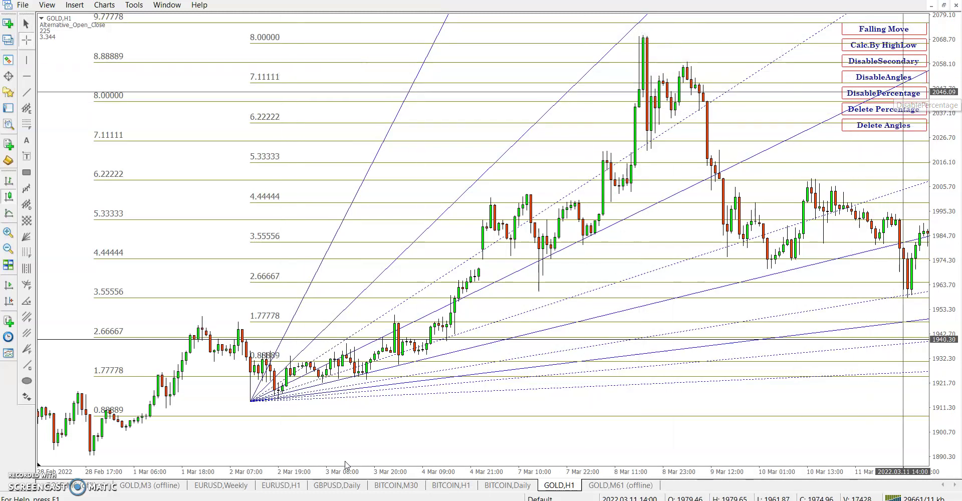
{"action": "left_click", "coordinate": [884, 110]}
{"action": "left_click", "coordinate": [883, 125]}
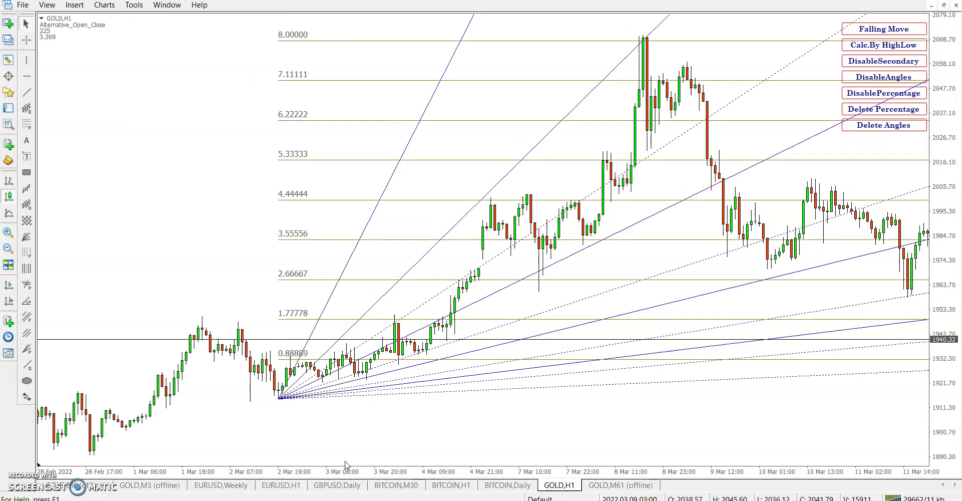
{"action": "left_click", "coordinate": [278, 392]}
Mark the 8 Mar swing high with a down arrow.
{"action": "left_click", "coordinate": [646, 40]}
{"action": "left_click", "coordinate": [27, 397]}
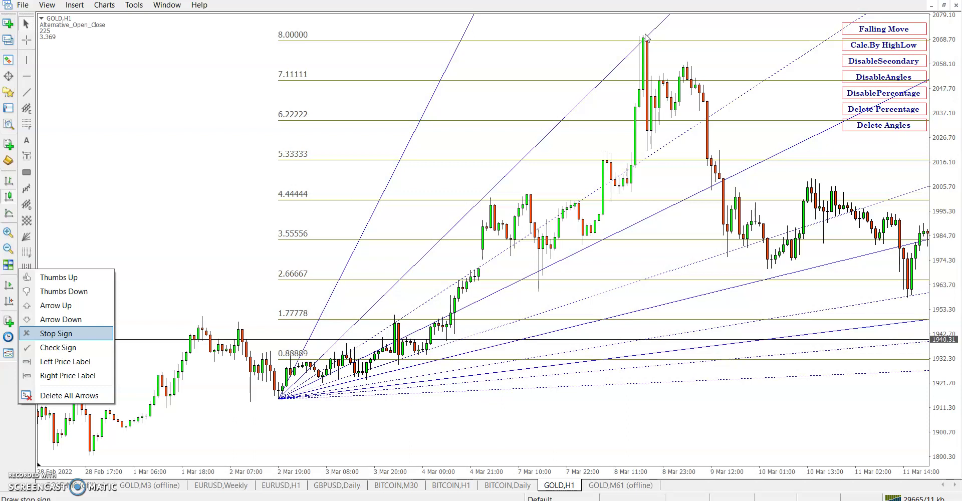
{"action": "left_click", "coordinate": [646, 37]}
Delete the 2 Mar plots, and plot rising angles with percentage levels from the early 7 Mar low after the gap.
{"action": "left_click", "coordinate": [892, 124]}
{"action": "left_click", "coordinate": [884, 119]}
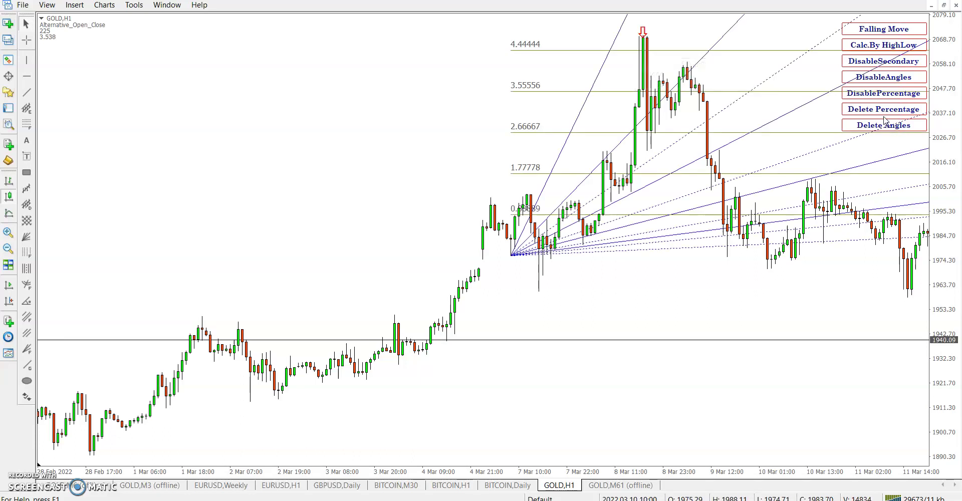
Delete the angles and percentage levels, and plot rising ones from the 7 Mar spike low and the following late 7 Mar low.
{"action": "left_click", "coordinate": [884, 120]}
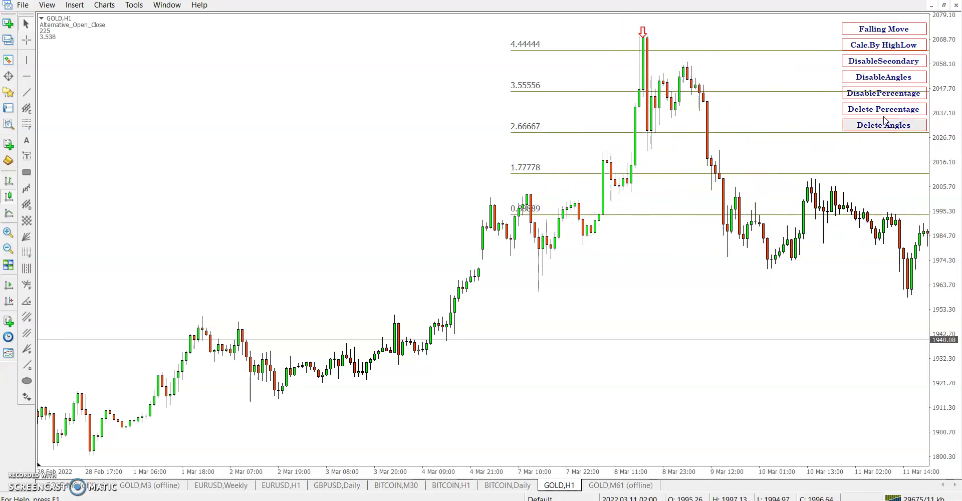
{"action": "left_click", "coordinate": [885, 114]}
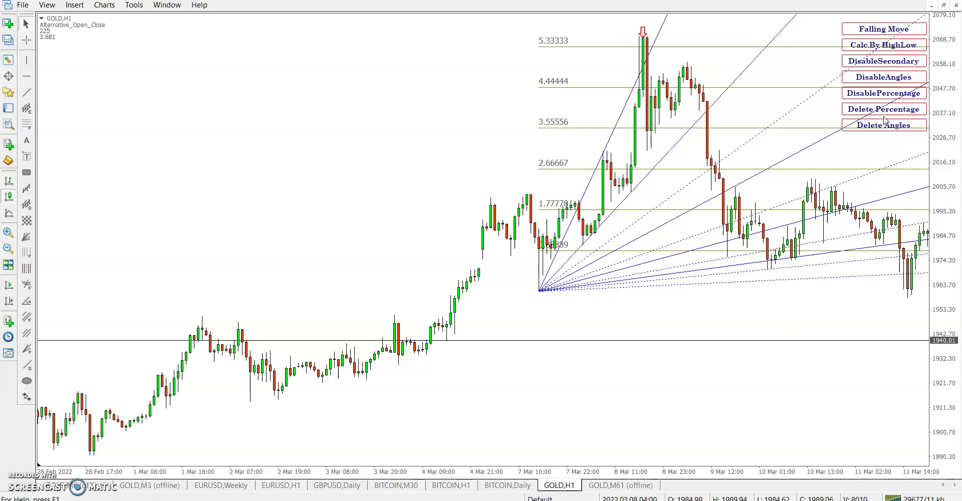
{"action": "left_click", "coordinate": [886, 111]}
{"action": "left_click", "coordinate": [584, 232]}
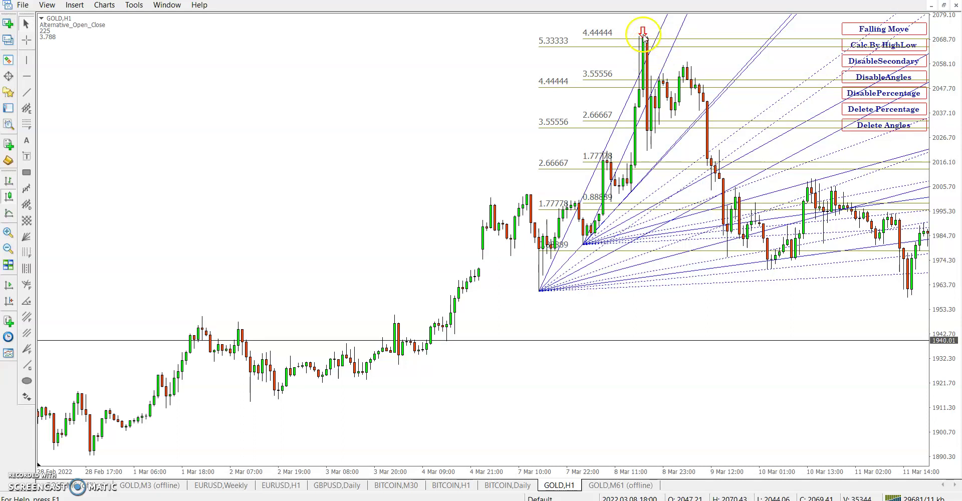
Locate the 8 Mar 12:00 low with the crosshair and add rising angles with percentage levels from it.
{"action": "middle_click", "coordinate": [659, 79]}
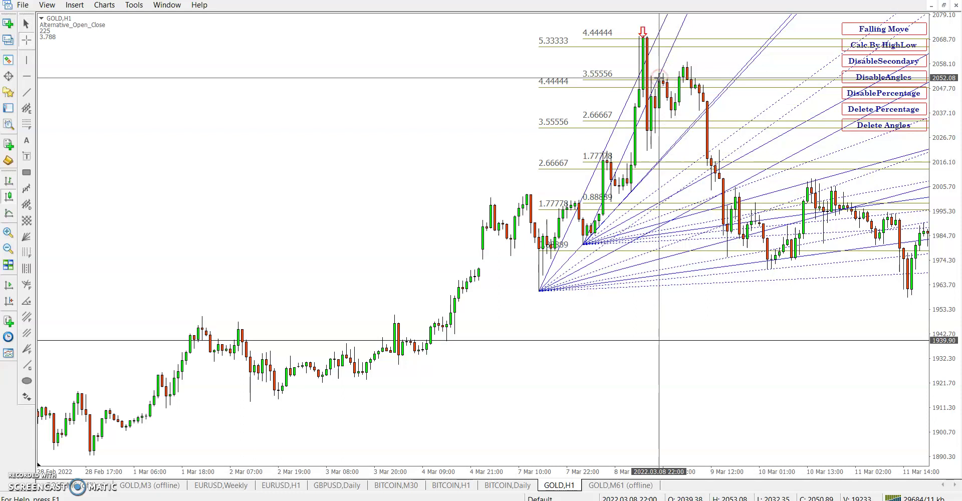
{"action": "left_click", "coordinate": [621, 191]}
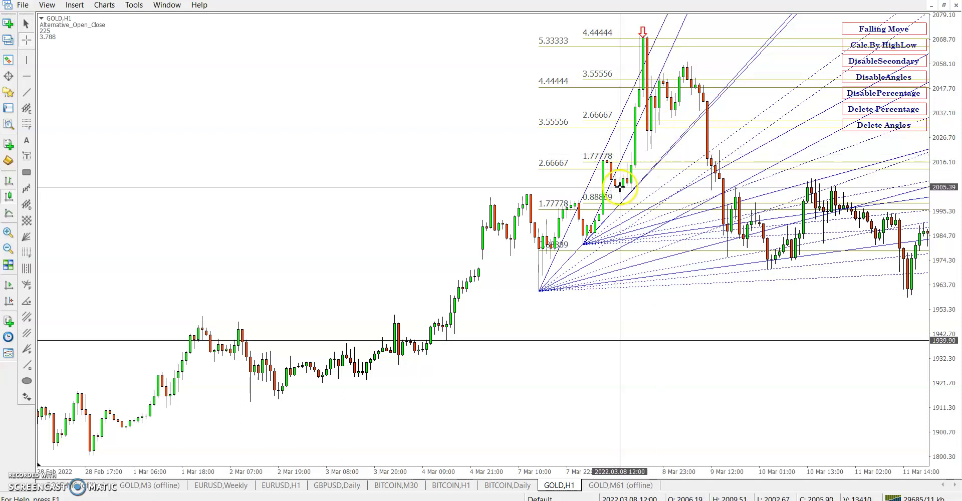
{"action": "left_click", "coordinate": [714, 138]}
Delete all percentage levels and angles, and replot rising ones from the 8 Mar 12:00 low alone.
{"action": "left_click", "coordinate": [883, 110]}
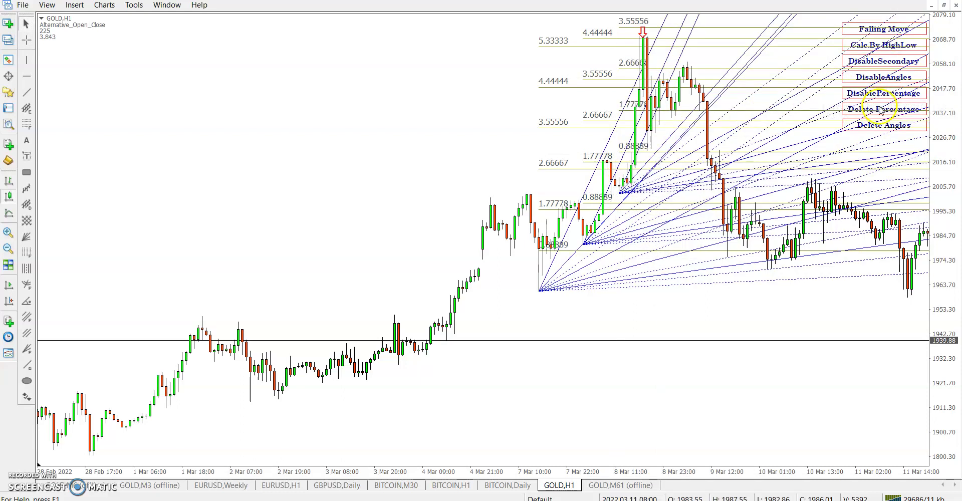
{"action": "left_click", "coordinate": [881, 126]}
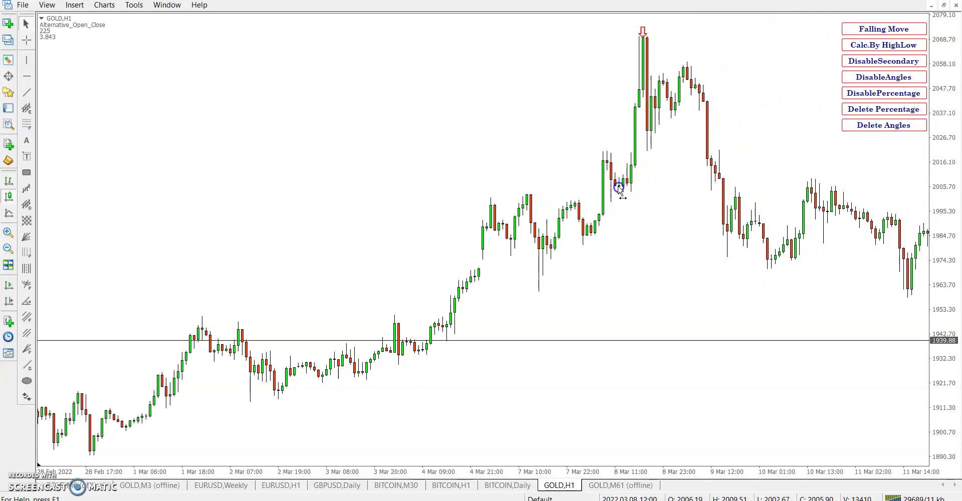
{"action": "left_click", "coordinate": [619, 193]}
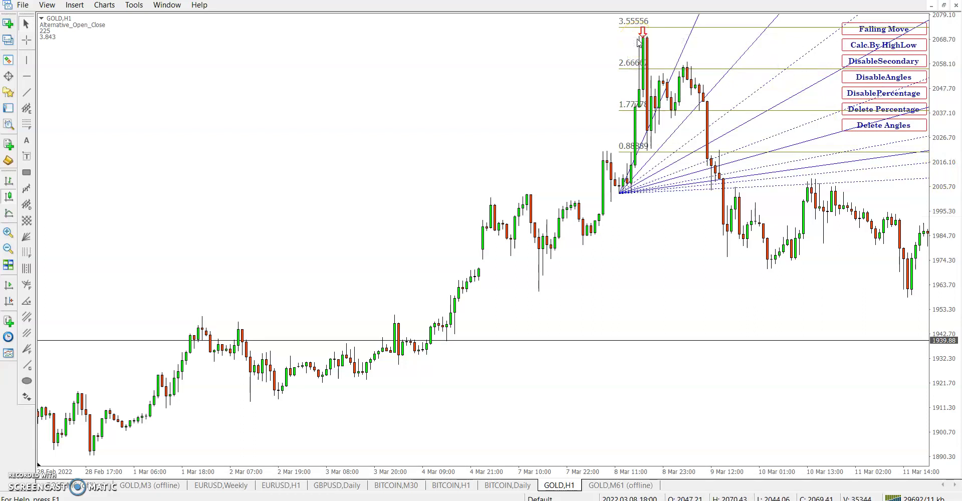
Delete the percentage levels and angles, and replot rising ones from the early 8 Mar low.
{"action": "left_click", "coordinate": [891, 109]}
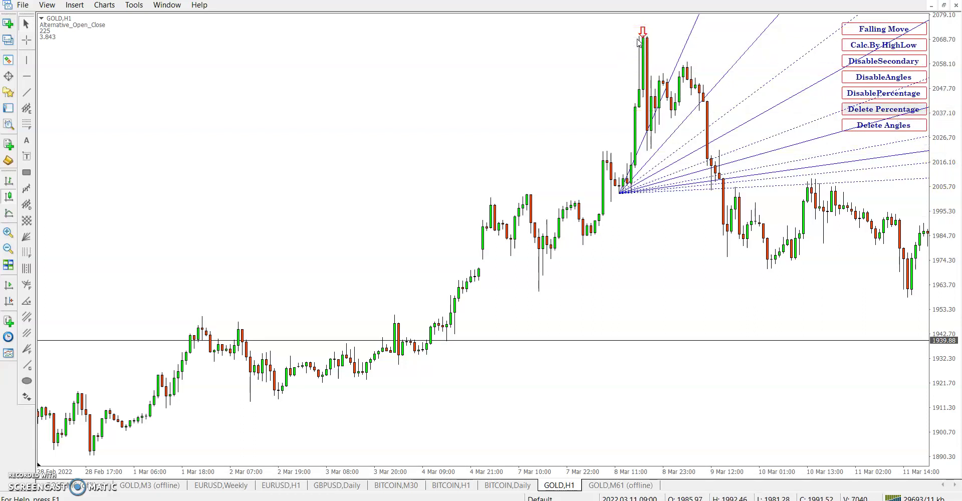
{"action": "left_click", "coordinate": [891, 126]}
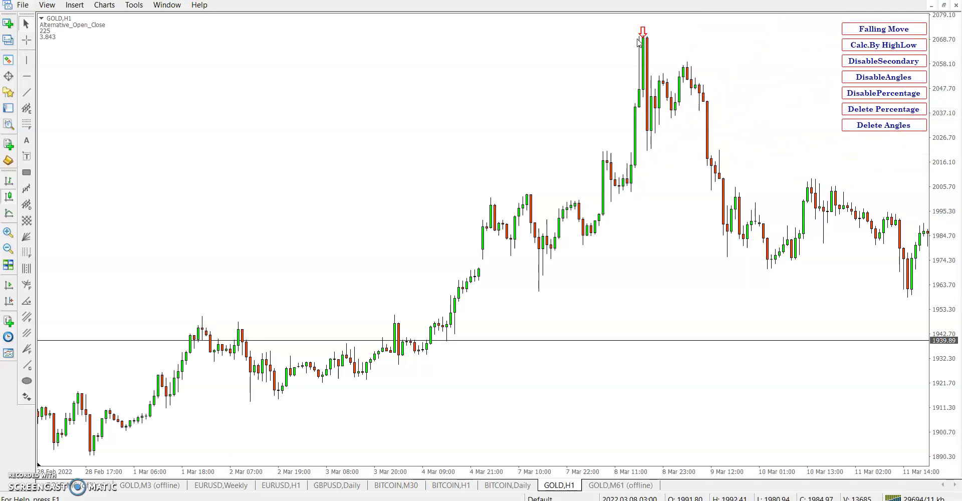
{"action": "left_click", "coordinate": [583, 244]}
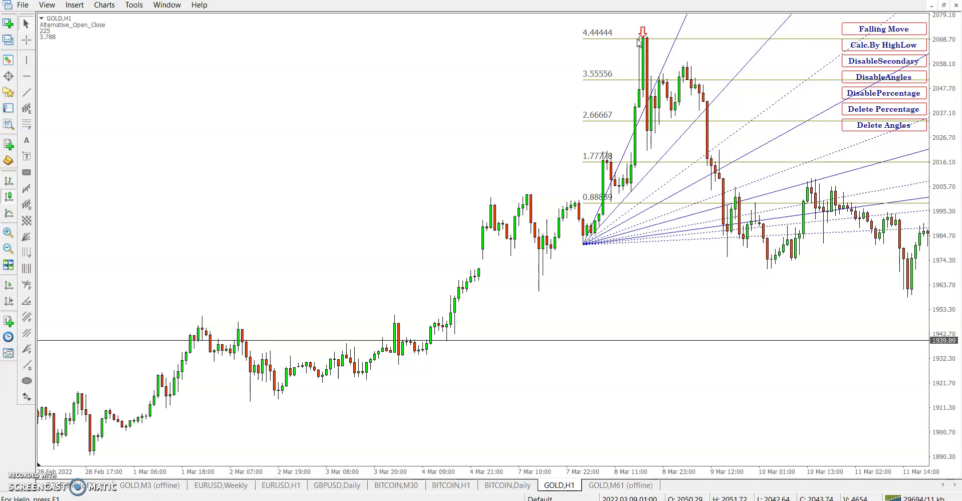
Clear the existing plots, disable percentage levels, and plot only rising angles from the late 2 Mar low.
{"action": "left_click", "coordinate": [884, 29]}
{"action": "left_click", "coordinate": [258, 40]}
{"action": "left_click", "coordinate": [294, 430]}
{"action": "left_click", "coordinate": [262, 397]}
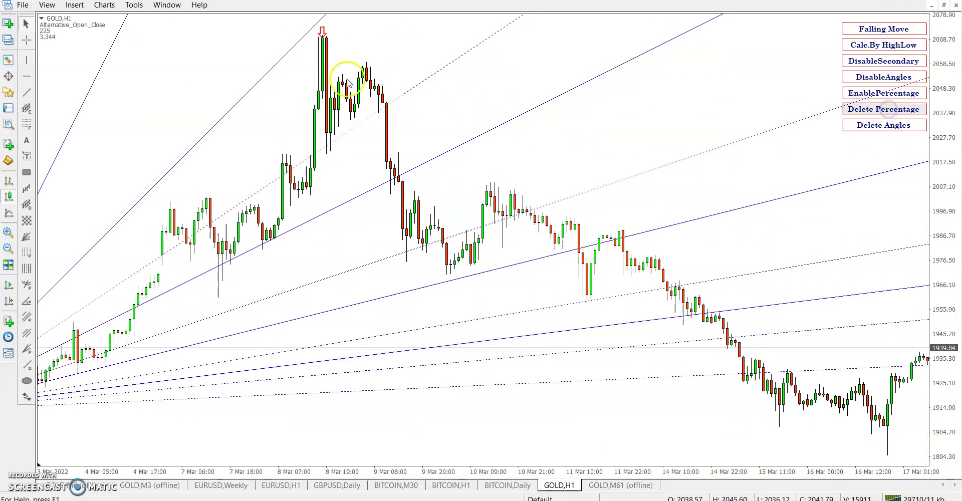
Replace the rising angles with falling ones from the 8 Mar spike high, and enable percentage levels again.
{"action": "left_click", "coordinate": [883, 125]}
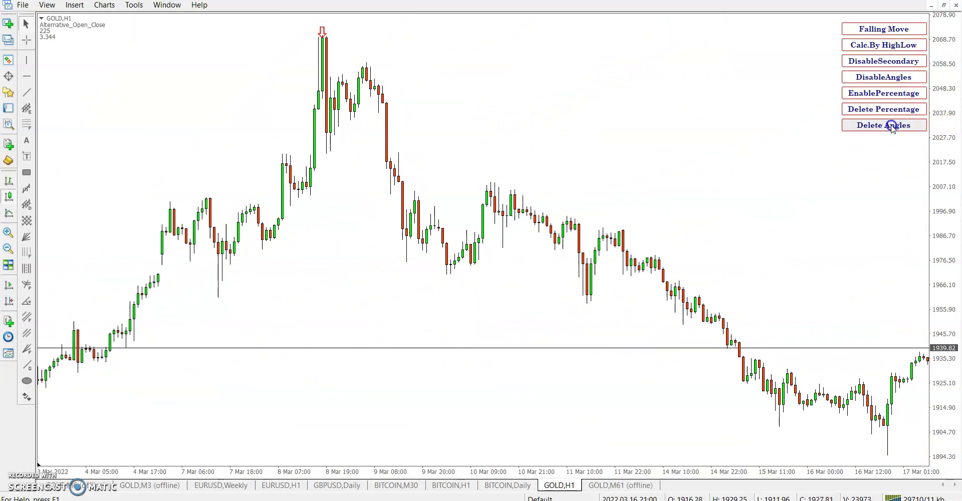
{"action": "left_click", "coordinate": [873, 54]}
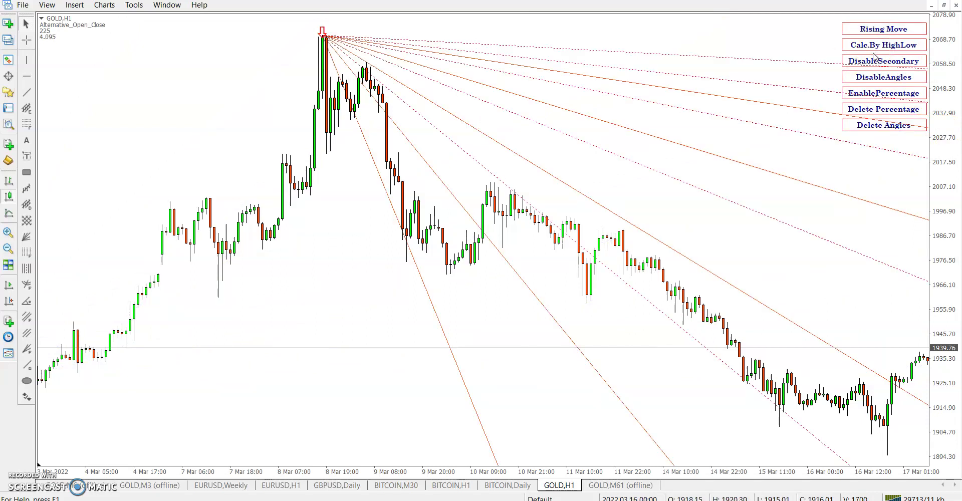
{"action": "left_click", "coordinate": [883, 93]}
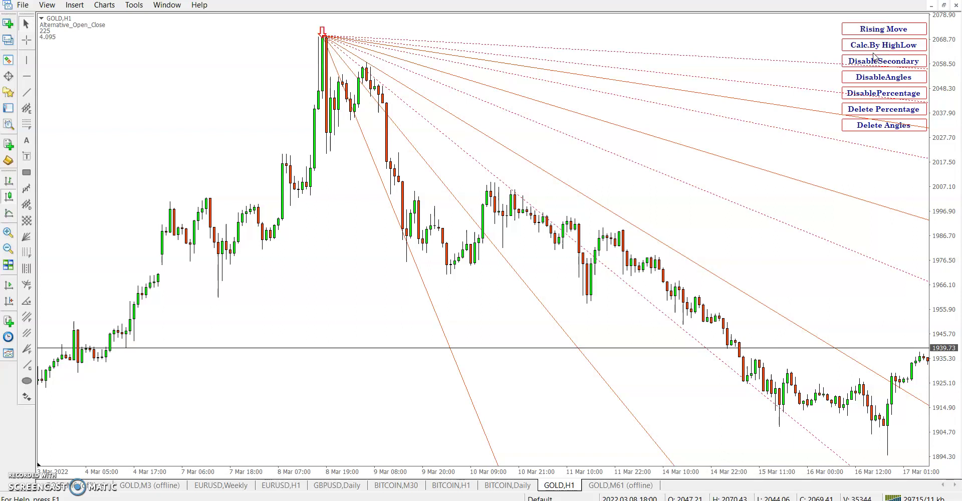
Delete all percentage levels and the falling angles from the 8 Mar and 10 Mar highs.
{"action": "left_click", "coordinate": [882, 109]}
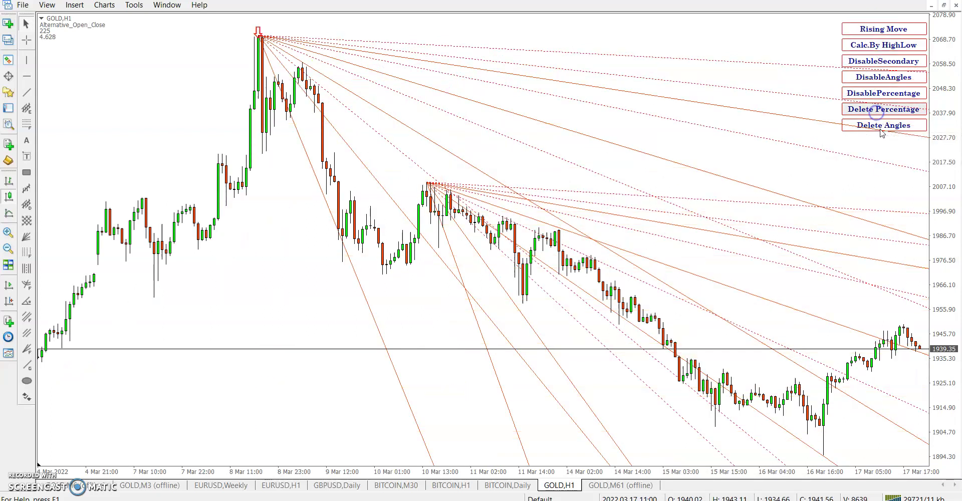
{"action": "left_click", "coordinate": [881, 126]}
{"action": "left_click", "coordinate": [868, 79]}
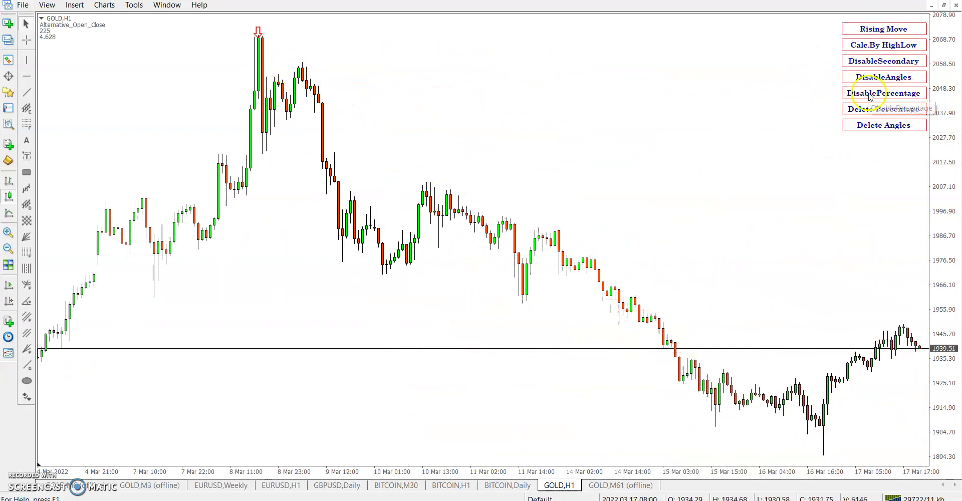